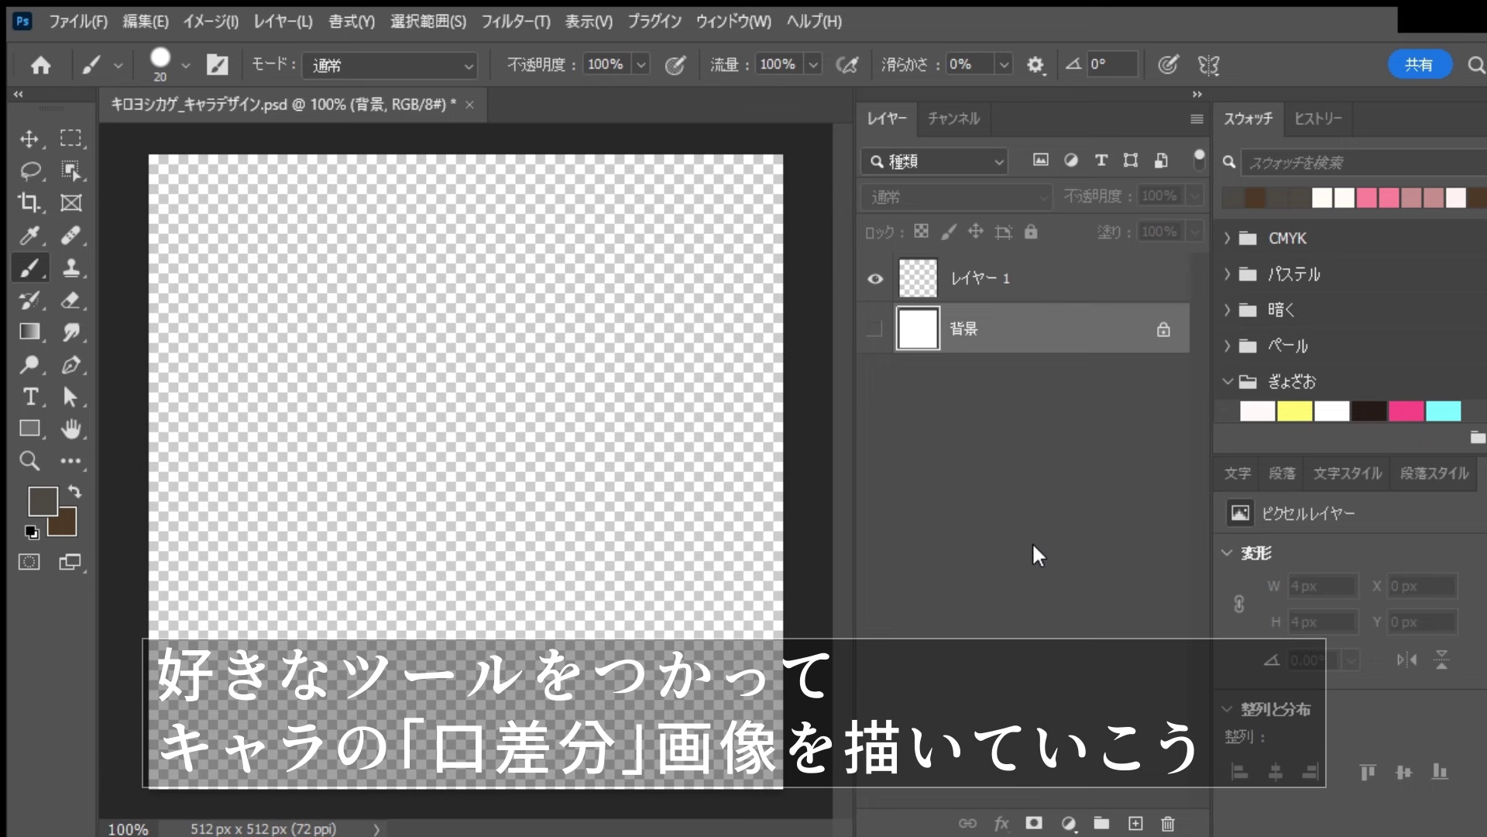
# Make レイヤー 1 active and switch the brush colour to dark brown
pyautogui.click(968, 279)
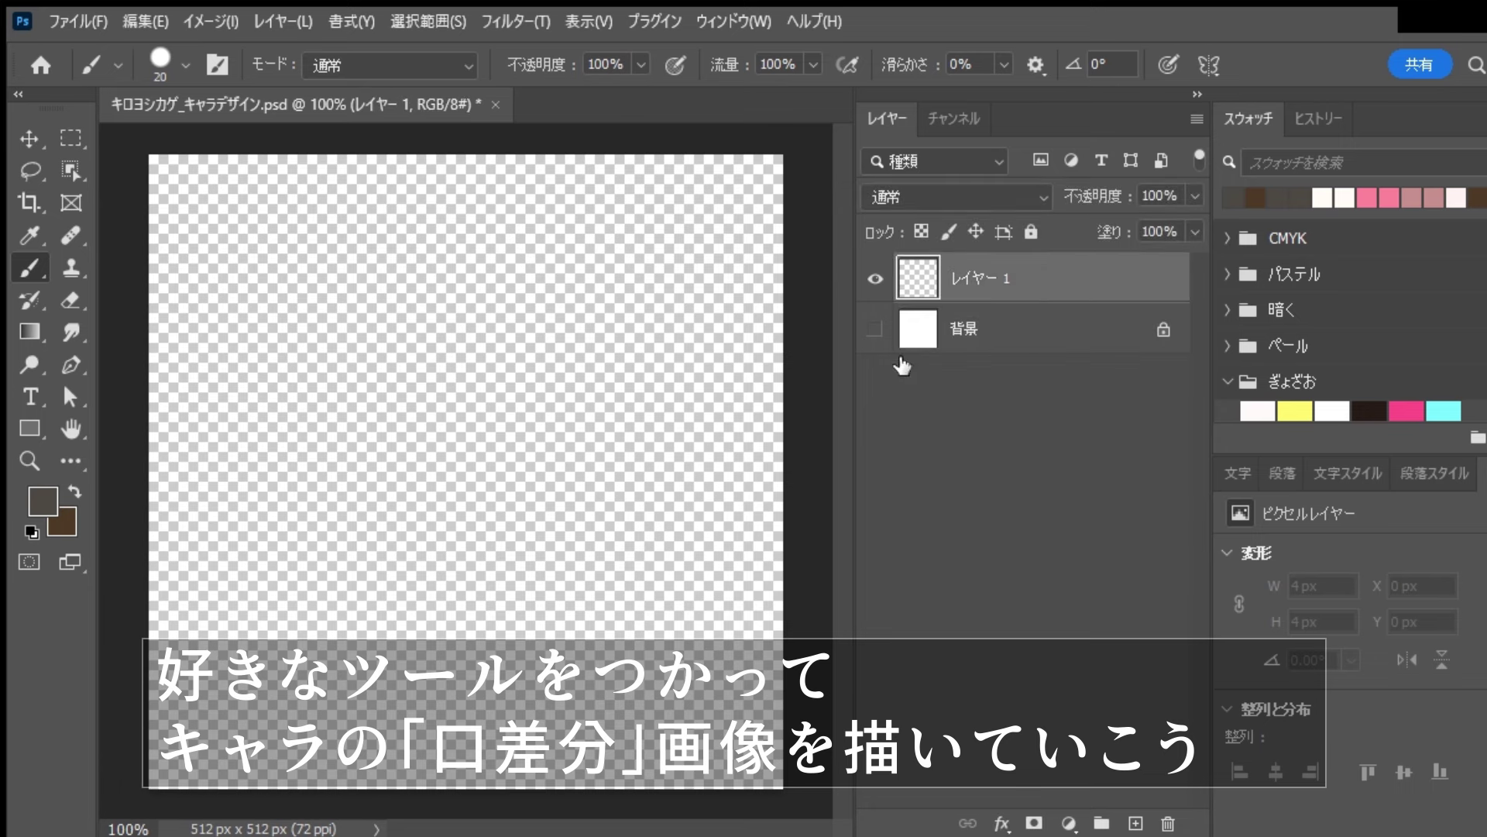
pyautogui.moveTo(287, 464); pyautogui.dragTo(581, 650)
pyautogui.hotkey('ctrl', 'z')
pyautogui.press('x')
pyautogui.moveTo(261, 425); pyautogui.dragTo(655, 644)
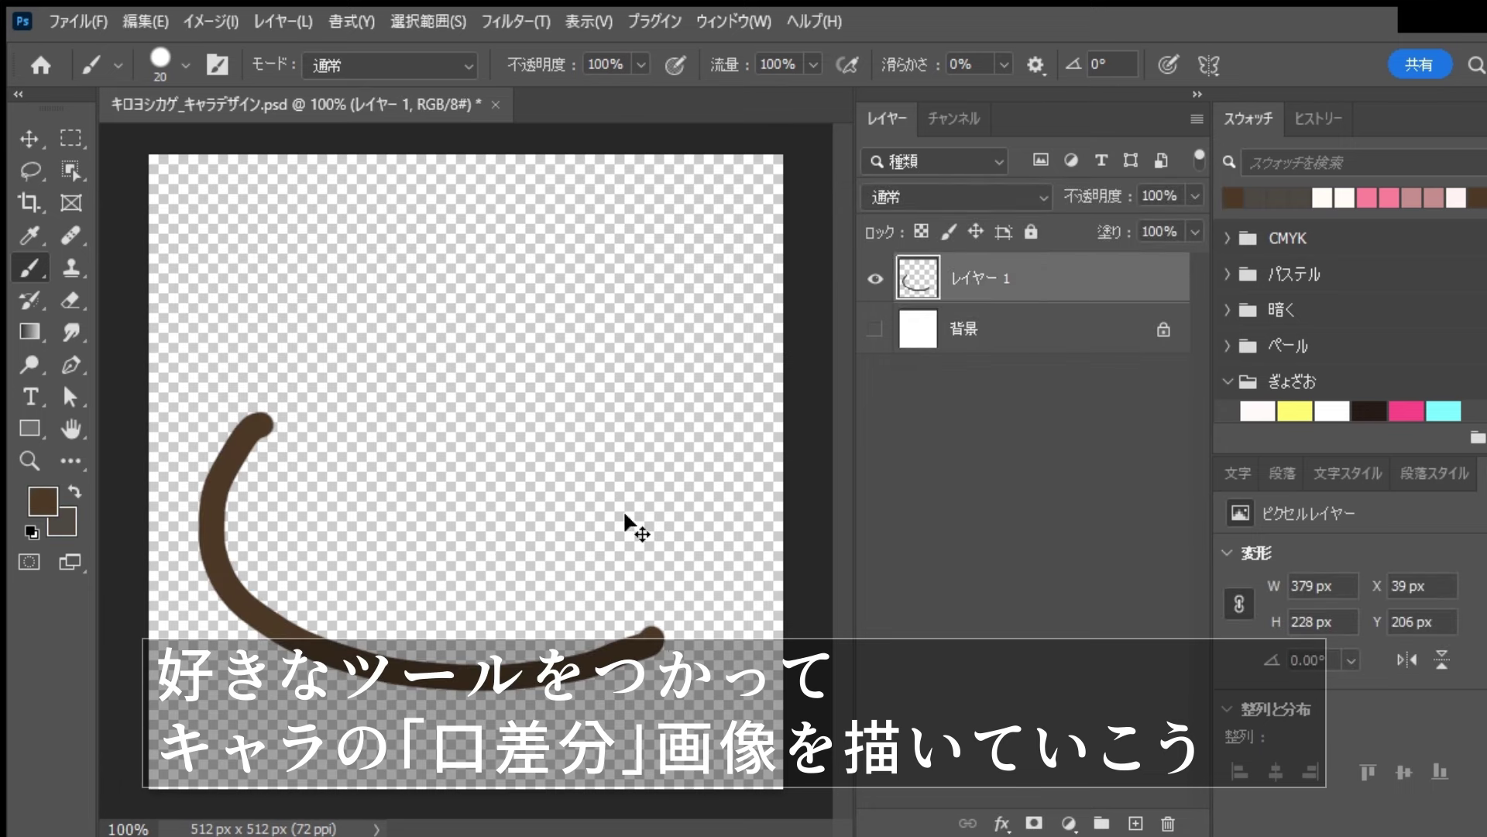
pyautogui.moveTo(618, 487); pyautogui.dragTo(634, 624)
pyautogui.click(1136, 823)
pyautogui.click(434, 327)
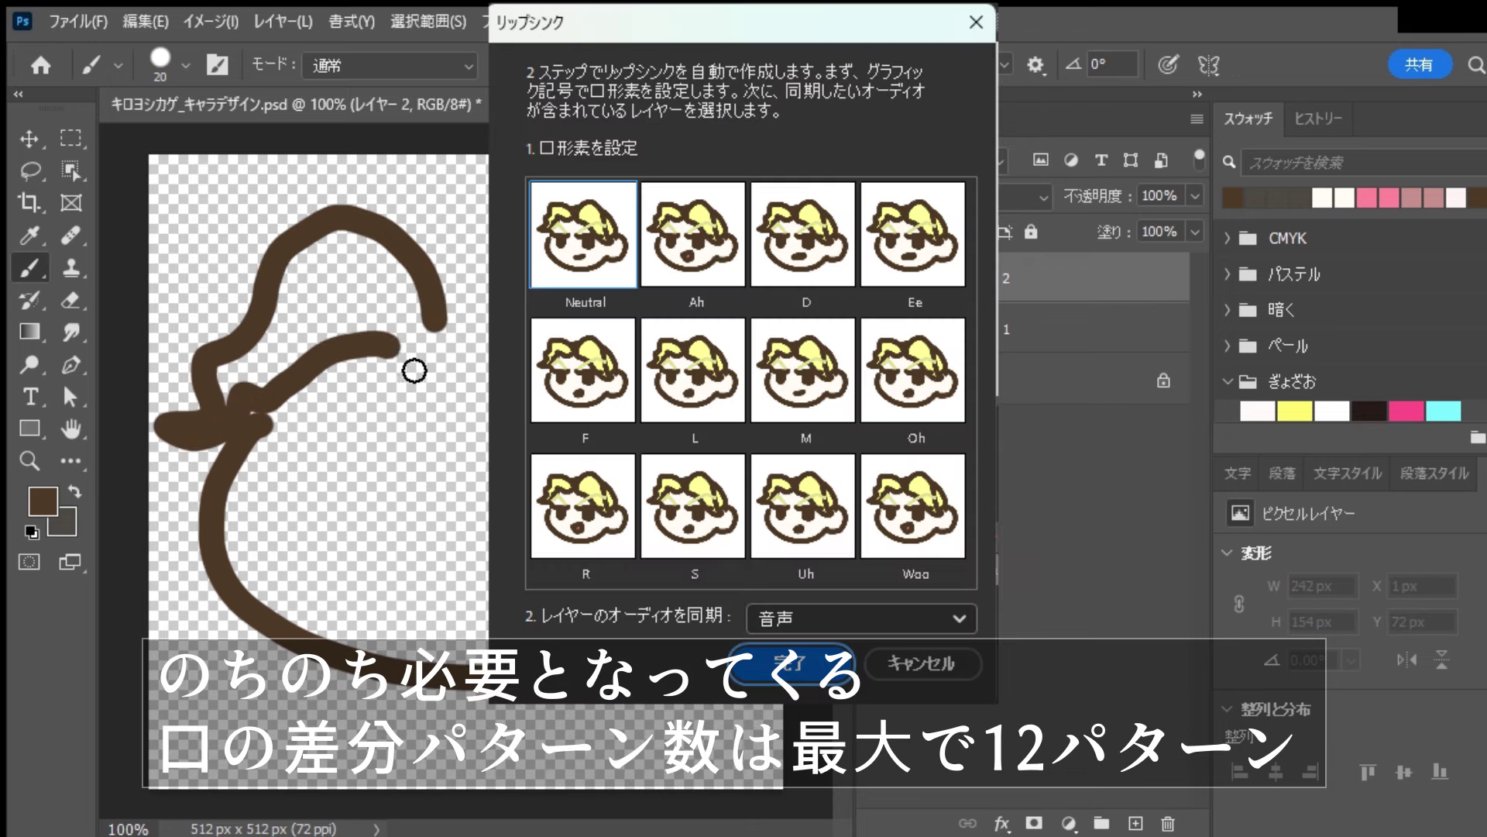
pyautogui.moveTo(414, 370); pyautogui.dragTo(430, 317)
pyautogui.moveTo(440, 330)
pyautogui.mouseDown()
pyautogui.moveTo(478, 292)
pyautogui.moveTo(650, 372)
pyautogui.moveTo(452, 356)
pyautogui.mouseUp()
pyautogui.hotkey('ctrl', 'z')
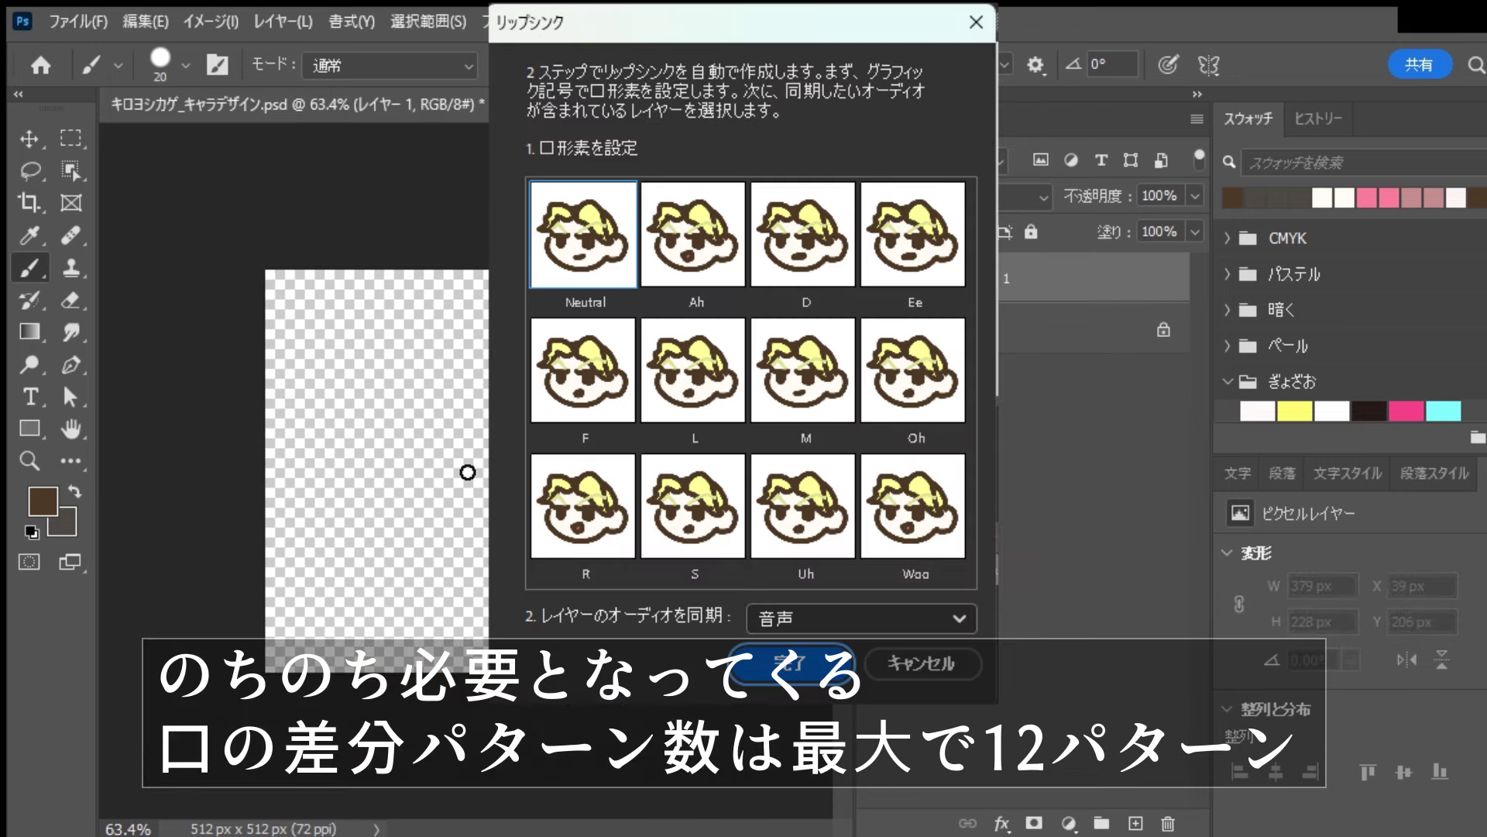
# Draw the face outline in dark brown on レイヤー 1 and the front hair outline on a new layer
pyautogui.moveTo(349, 476)
pyautogui.mouseDown()
pyautogui.moveTo(399, 608)
pyautogui.moveTo(488, 598)
pyautogui.mouseUp()
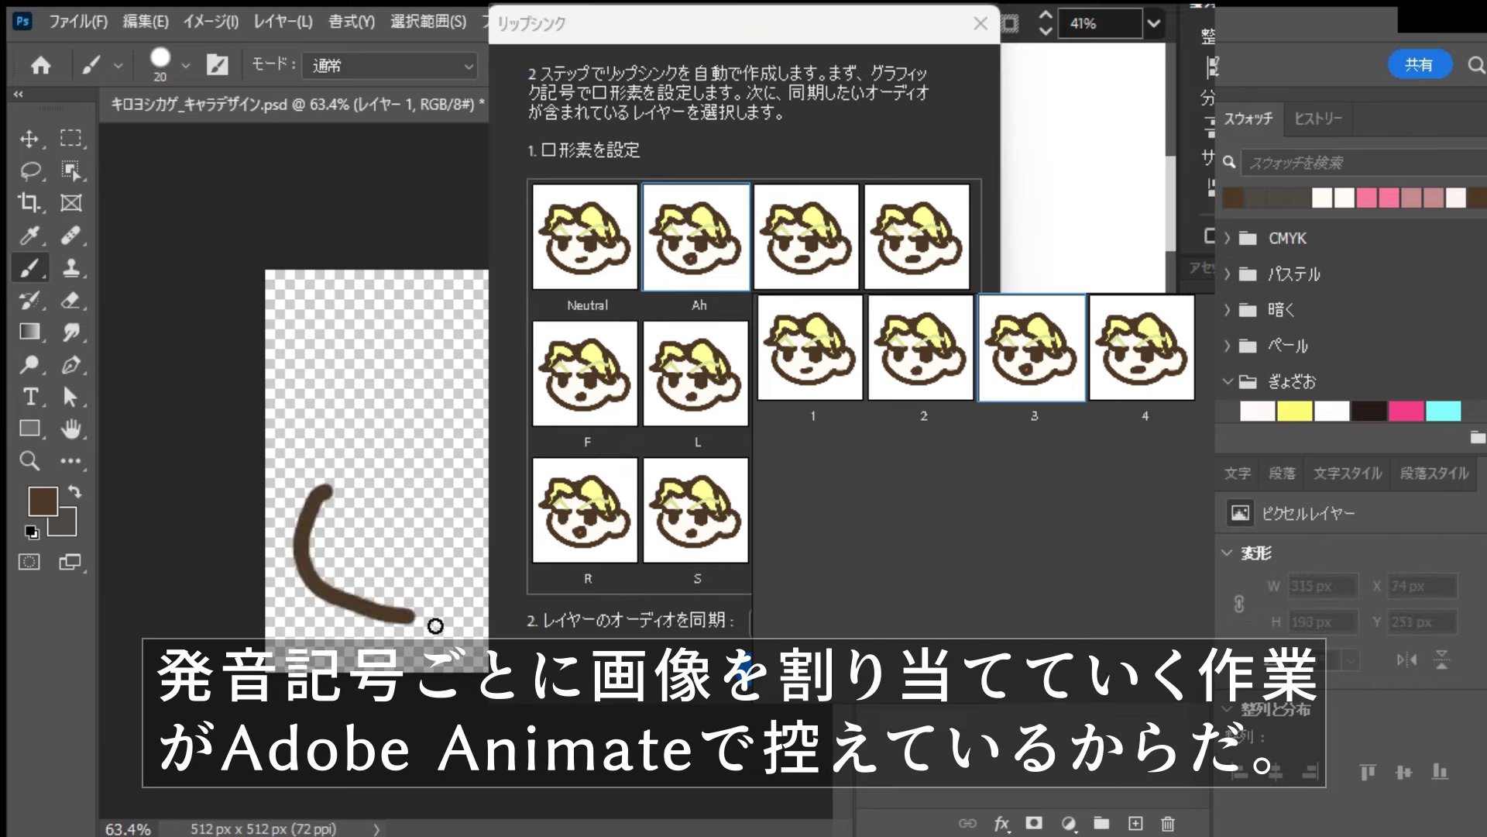
pyautogui.moveTo(358, 468)
pyautogui.mouseDown()
pyautogui.moveTo(411, 614)
pyautogui.moveTo(488, 616)
pyautogui.mouseUp()
pyautogui.click(1136, 823)
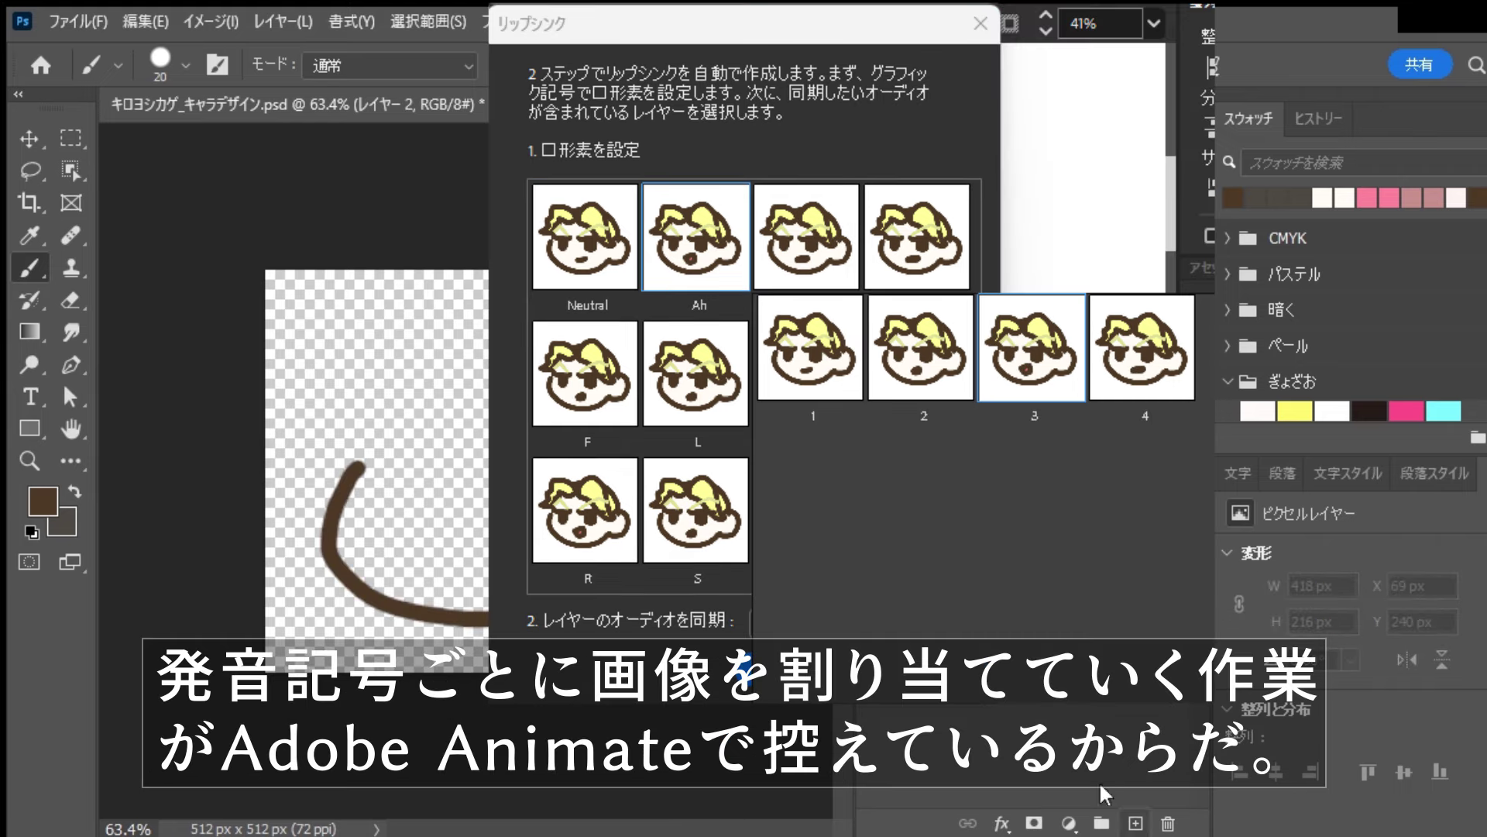
pyautogui.moveTo(447, 421)
pyautogui.mouseDown()
pyautogui.moveTo(344, 368)
pyautogui.moveTo(360, 472)
pyautogui.moveTo(463, 430)
pyautogui.moveTo(491, 365)
pyautogui.moveTo(435, 451)
pyautogui.moveTo(490, 514)
pyautogui.mouseUp()
pyautogui.hotkey('ctrl', 'z')
pyautogui.moveTo(491, 394); pyautogui.dragTo(456, 412)
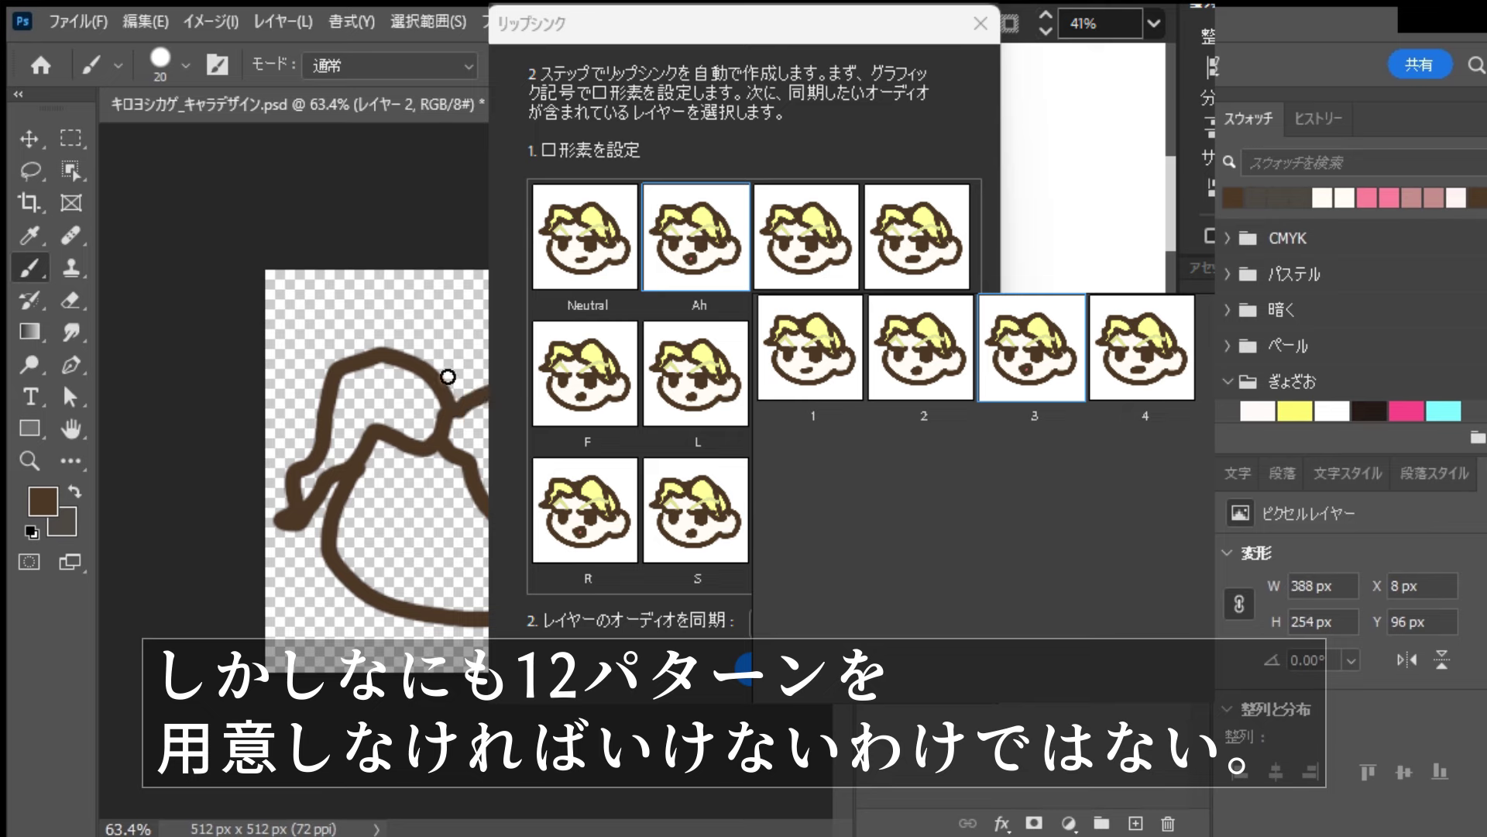
# Draw the outline of the back of the head on レイヤー 1
pyautogui.click(1007, 589)
pyautogui.moveTo(368, 441)
pyautogui.mouseDown()
pyautogui.moveTo(489, 348)
pyautogui.moveTo(465, 367)
pyautogui.moveTo(489, 364)
pyautogui.moveTo(631, 463)
pyautogui.mouseUp()
pyautogui.hotkey('ctrl', 'z')
pyautogui.hotkey('ctrl', 'z')
pyautogui.hotkey('ctrl', 'z')
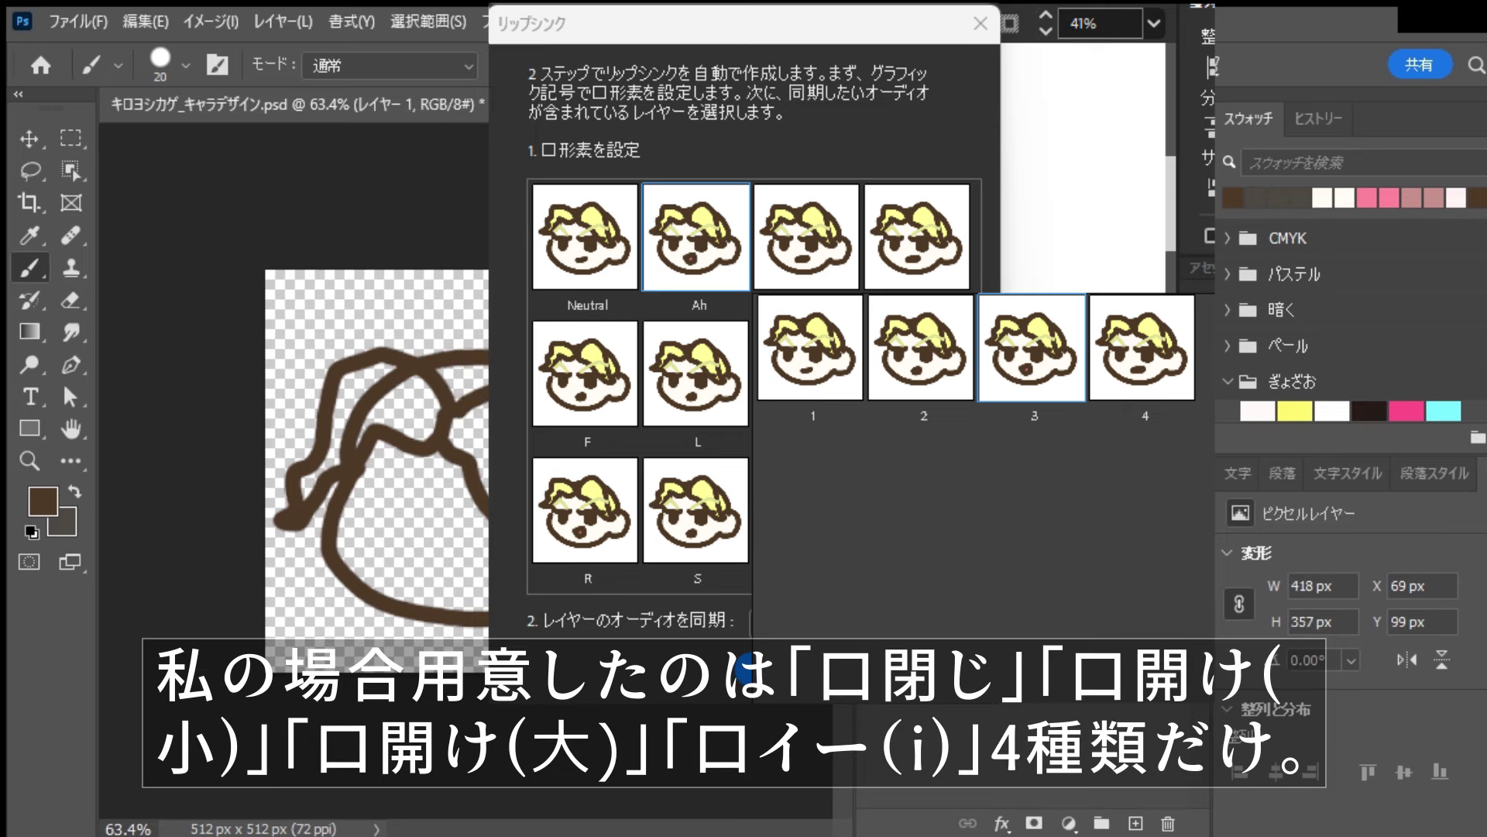
# Add a new layer and draw both dark brown eyes with their upper lids inside the face
pyautogui.click(1136, 823)
pyautogui.moveTo(368, 515)
pyautogui.mouseDown()
pyautogui.moveTo(356, 500)
pyautogui.moveTo(388, 537)
pyautogui.mouseUp()
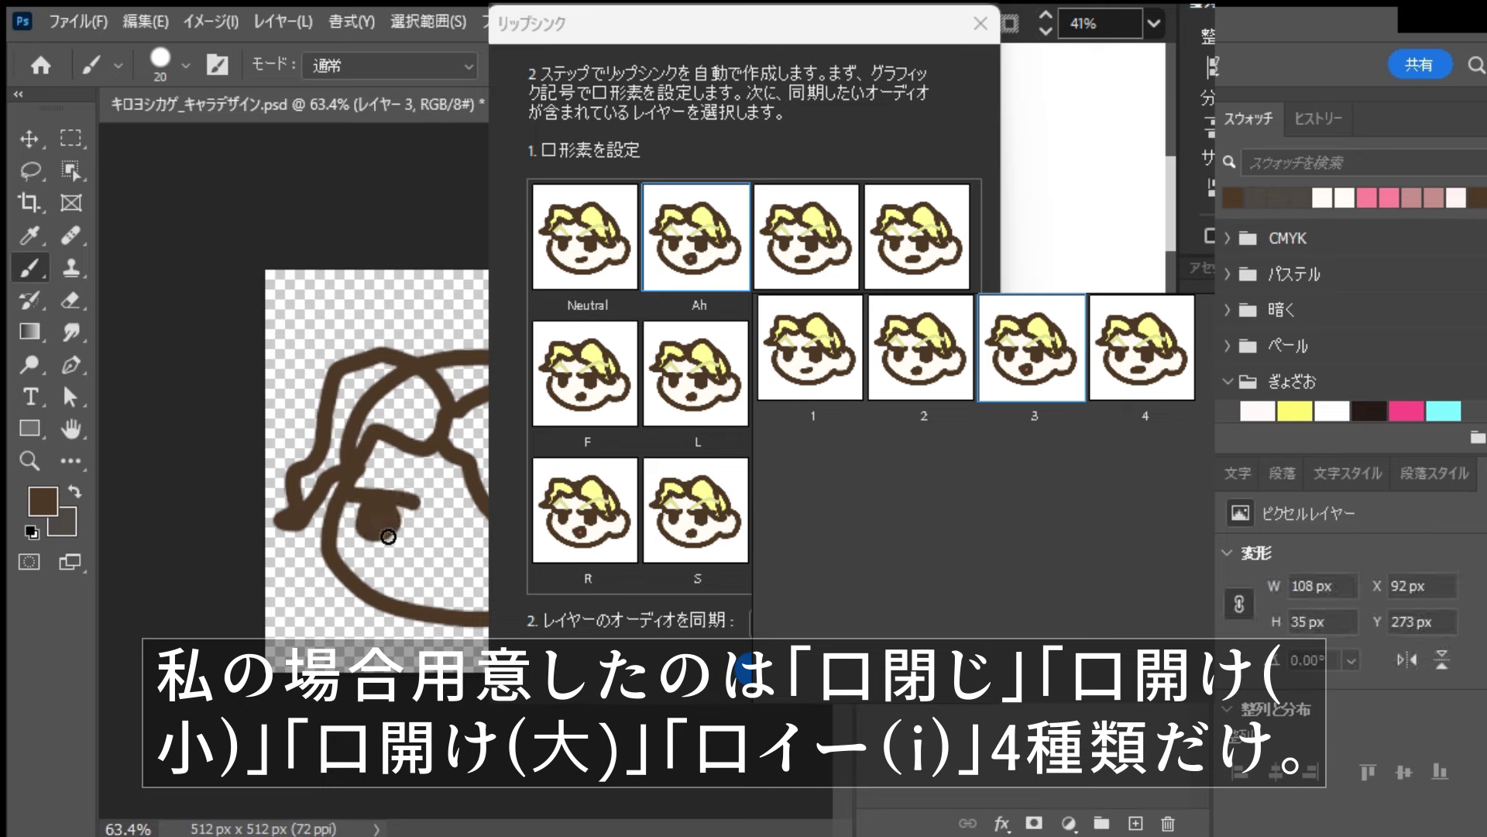
pyautogui.moveTo(481, 533)
pyautogui.mouseDown()
pyautogui.moveTo(461, 512)
pyautogui.moveTo(479, 526)
pyautogui.moveTo(461, 528)
pyautogui.moveTo(513, 500)
pyautogui.moveTo(485, 502)
pyautogui.moveTo(517, 507)
pyautogui.mouseUp()
pyautogui.hotkey('ctrl', 'z')
pyautogui.hotkey('ctrl', 'z')
pyautogui.hotkey('ctrl', 'z')
pyautogui.hotkey('ctrl', 'z')
pyautogui.hotkey('ctrl', 'z')
pyautogui.moveTo(436, 519)
pyautogui.mouseDown()
pyautogui.moveTo(450, 533)
pyautogui.moveTo(465, 519)
pyautogui.moveTo(463, 552)
pyautogui.mouseUp()
pyautogui.hotkey('ctrl', 'z')
pyautogui.moveTo(375, 505)
pyautogui.mouseDown()
pyautogui.moveTo(410, 529)
pyautogui.moveTo(406, 518)
pyautogui.mouseUp()
pyautogui.moveTo(366, 508)
pyautogui.mouseDown()
pyautogui.moveTo(411, 522)
pyautogui.moveTo(377, 553)
pyautogui.moveTo(393, 514)
pyautogui.moveTo(366, 536)
pyautogui.mouseUp()
pyautogui.hotkey('ctrl', 'z')
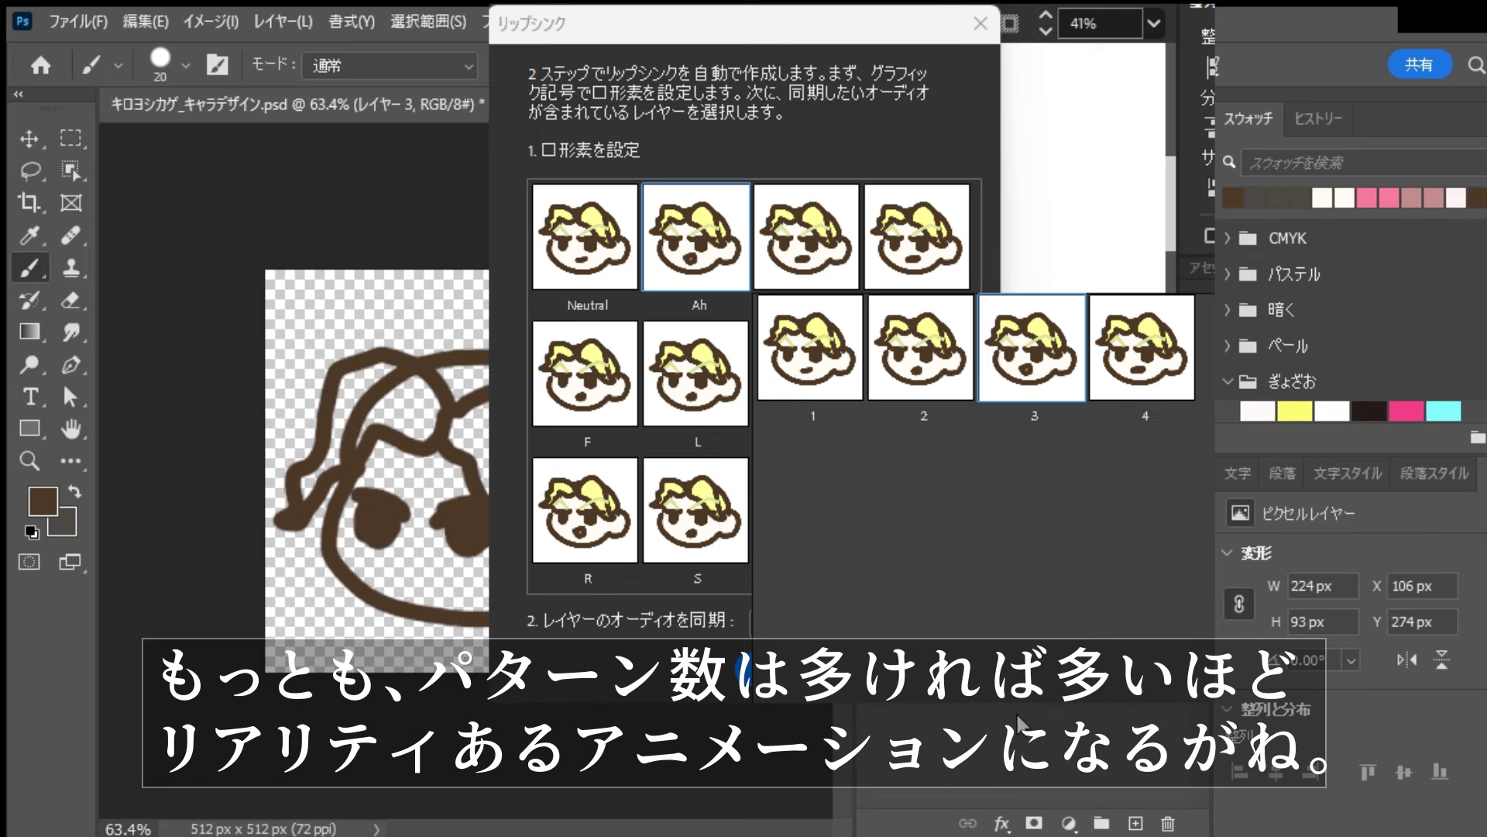
# Paint the hair light yellow on a new layer and place that layer beneath the レイヤー 1 outline
pyautogui.click(1136, 823)
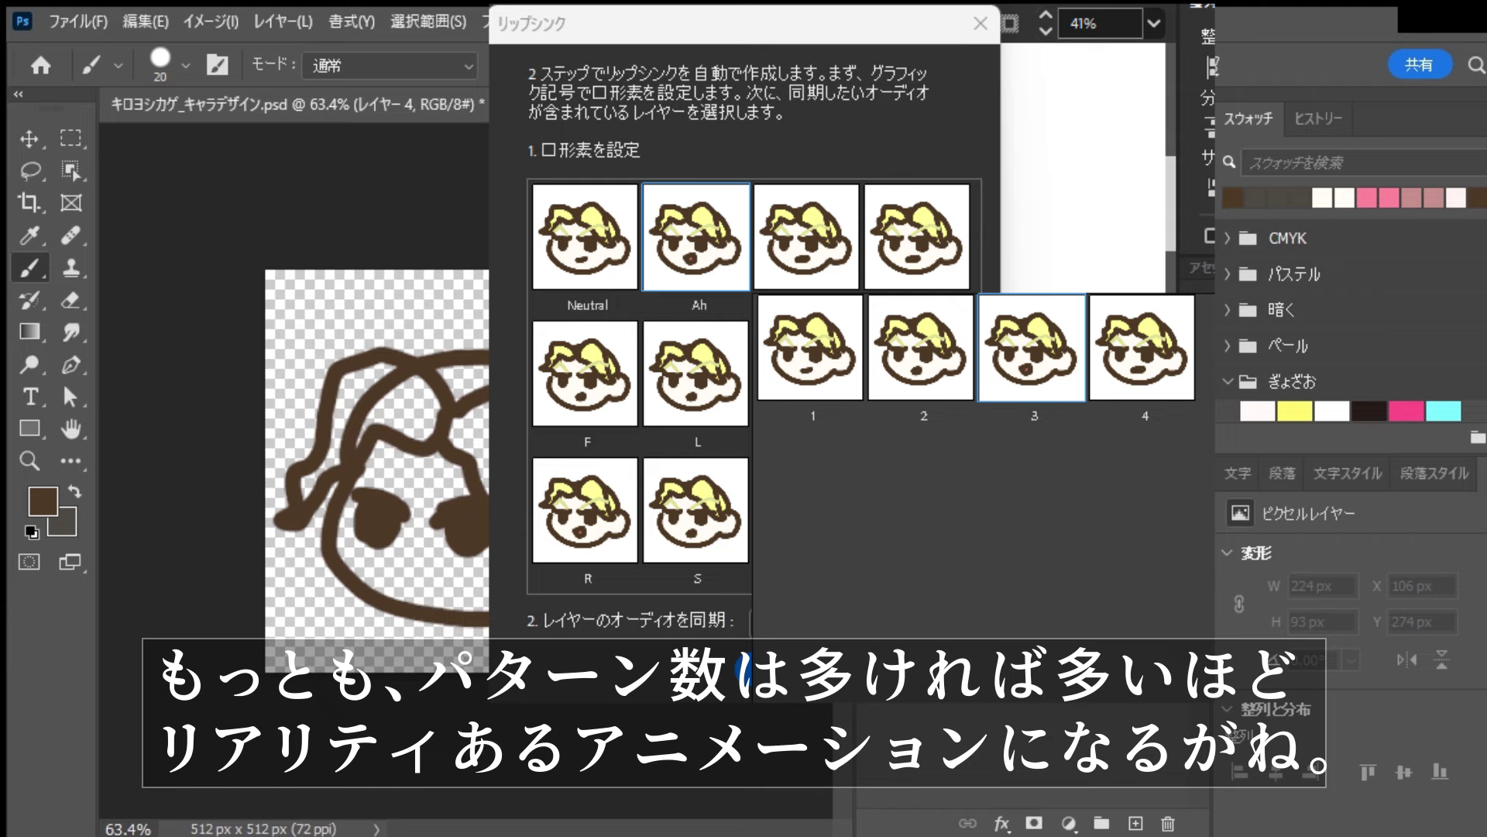
pyautogui.scroll(-5, 1332, 325)
pyautogui.click(1332, 293)
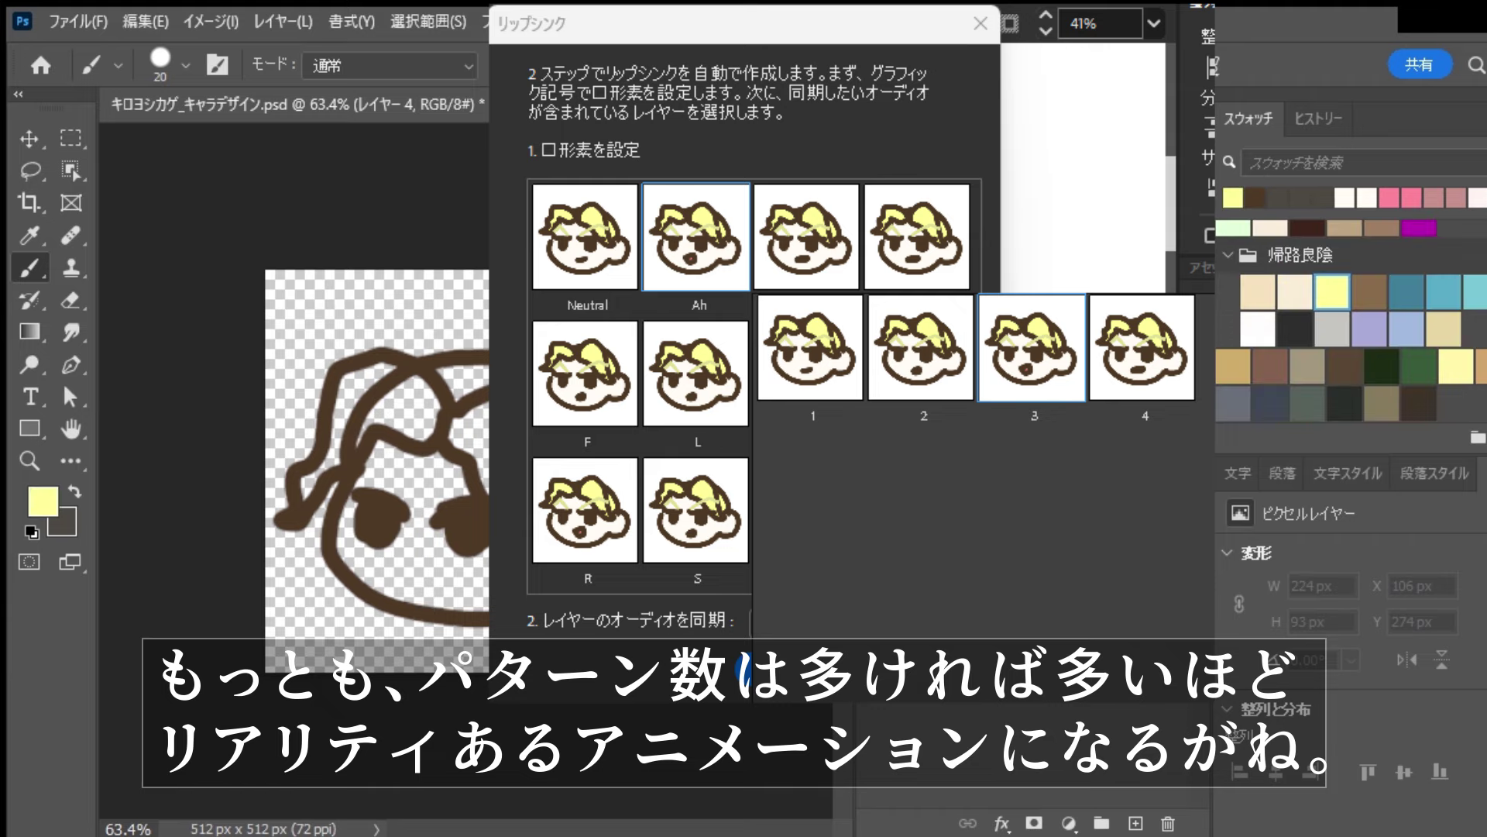
pyautogui.click(1008, 670)
pyautogui.click(1135, 823)
pyautogui.moveTo(308, 487)
pyautogui.mouseDown()
pyautogui.moveTo(381, 391)
pyautogui.moveTo(510, 449)
pyautogui.moveTo(558, 418)
pyautogui.moveTo(594, 457)
pyautogui.moveTo(589, 403)
pyautogui.moveTo(536, 474)
pyautogui.moveTo(454, 440)
pyautogui.moveTo(316, 490)
pyautogui.moveTo(385, 381)
pyautogui.mouseUp()
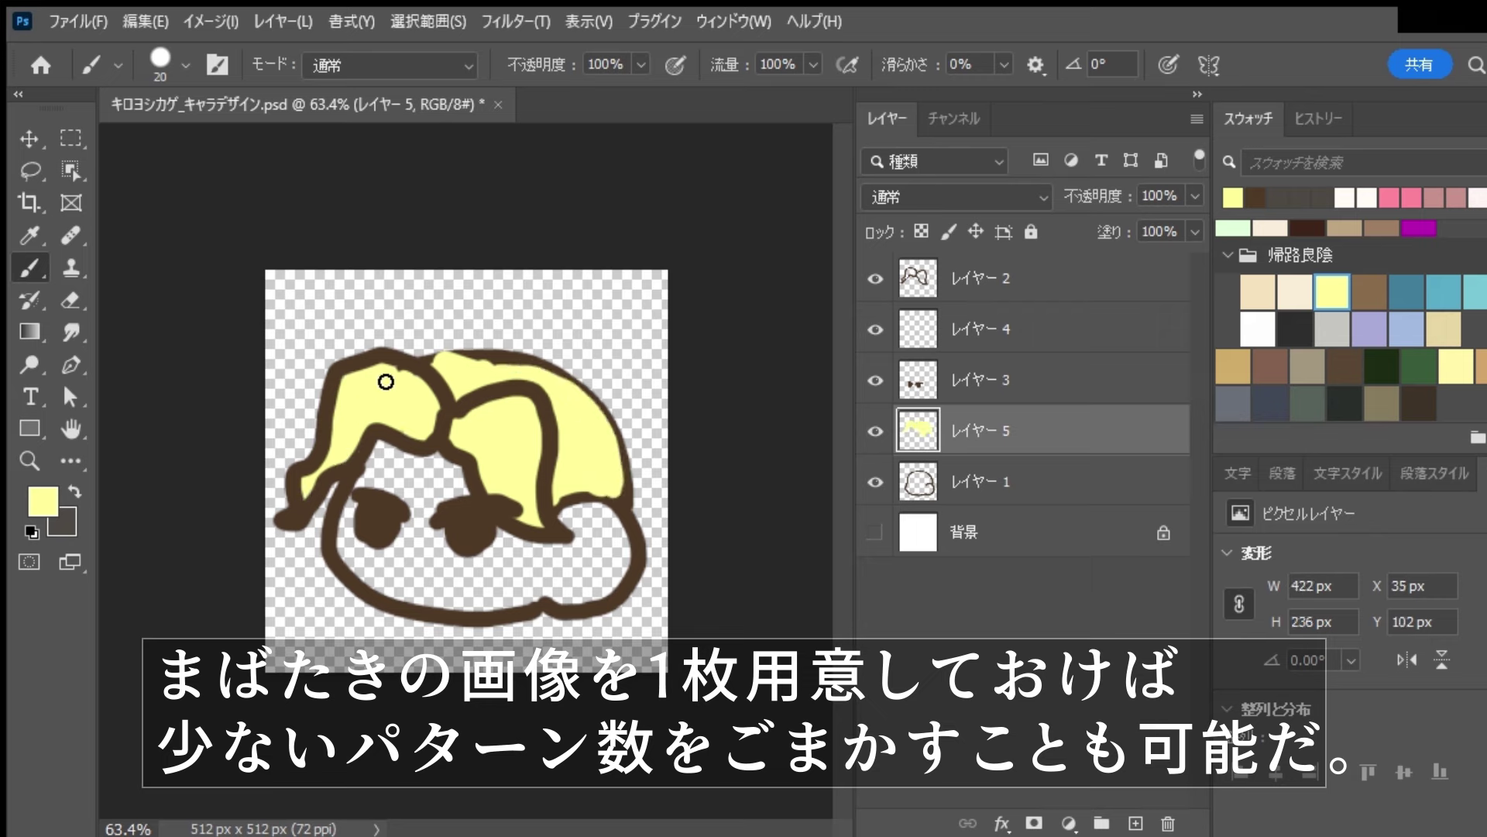
pyautogui.moveTo(1031, 431); pyautogui.dragTo(1074, 493)
# Sample the outline's dark brown and draw a small mouth on レイヤー 1
pyautogui.click(1007, 431)
pyautogui.click(71, 300)
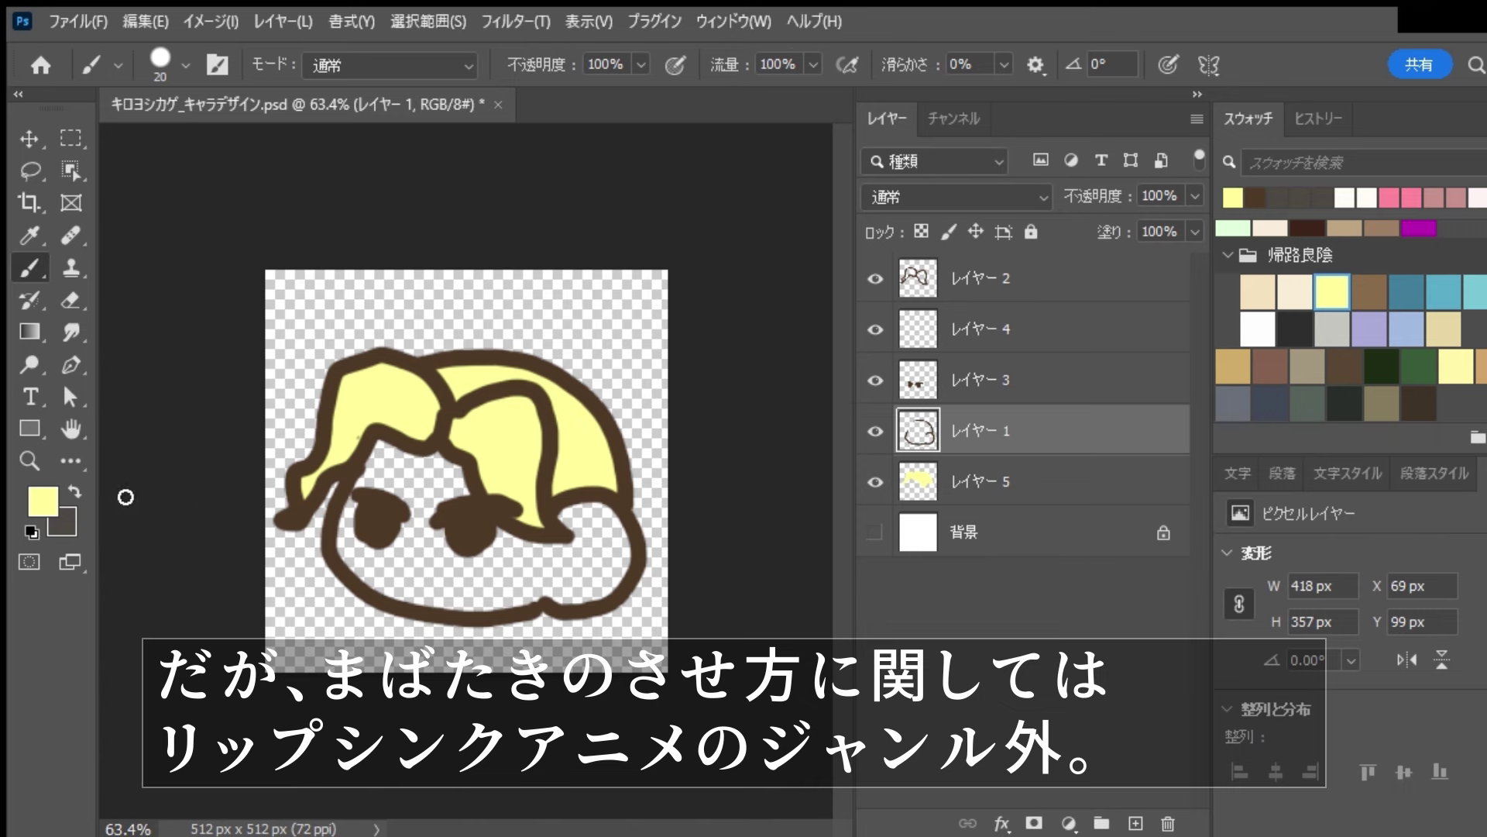
pyautogui.press('i')
pyautogui.click(1271, 452)
pyautogui.click(44, 502)
pyautogui.click(324, 500)
pyautogui.press('b')
pyautogui.moveTo(420, 574); pyautogui.dragTo(440, 574)
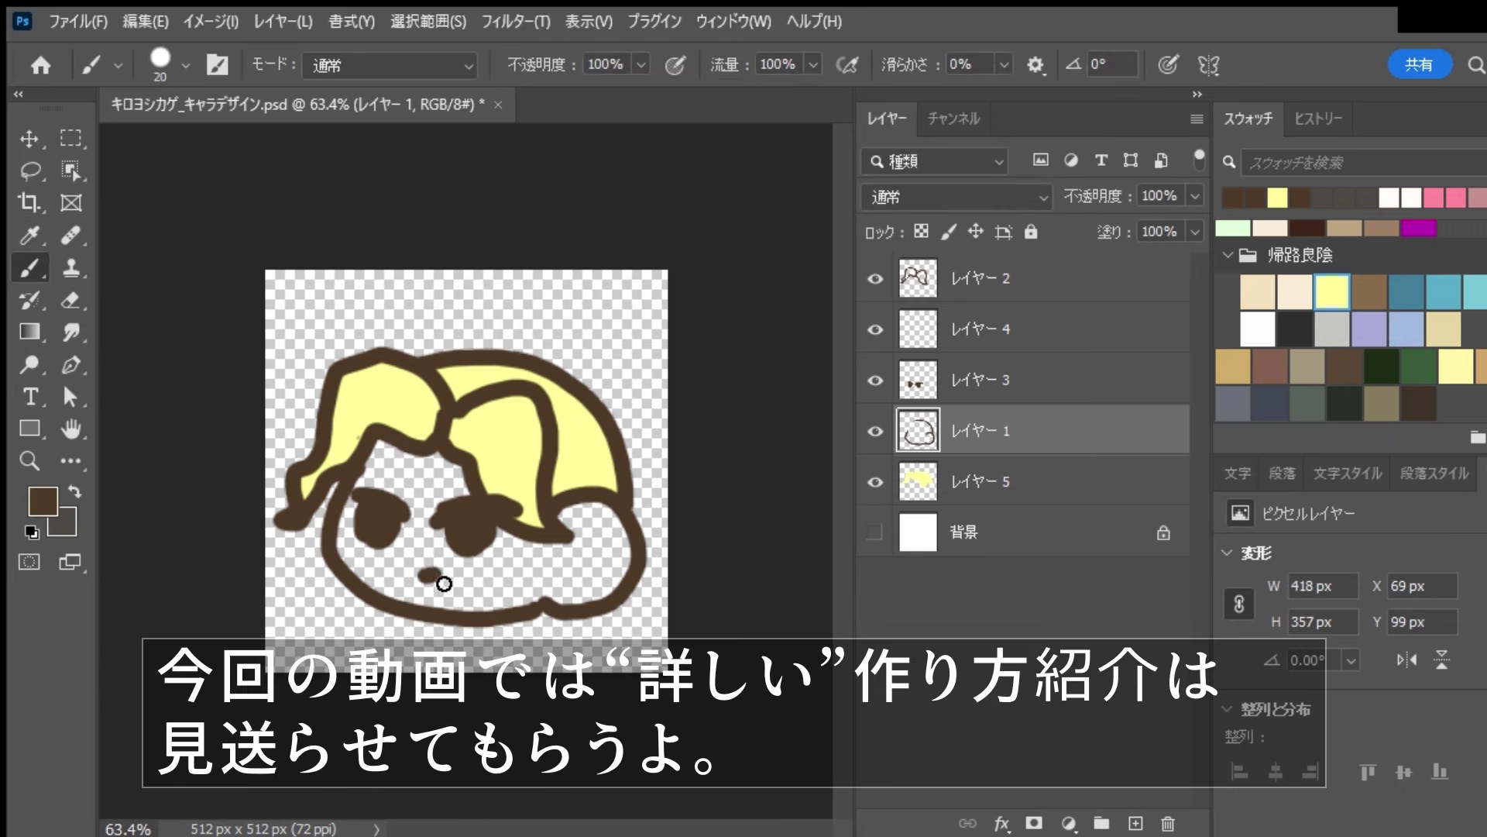
# Fill the face with off-white on a new layer below the hair colour, using an enlarged brush
pyautogui.press('x')
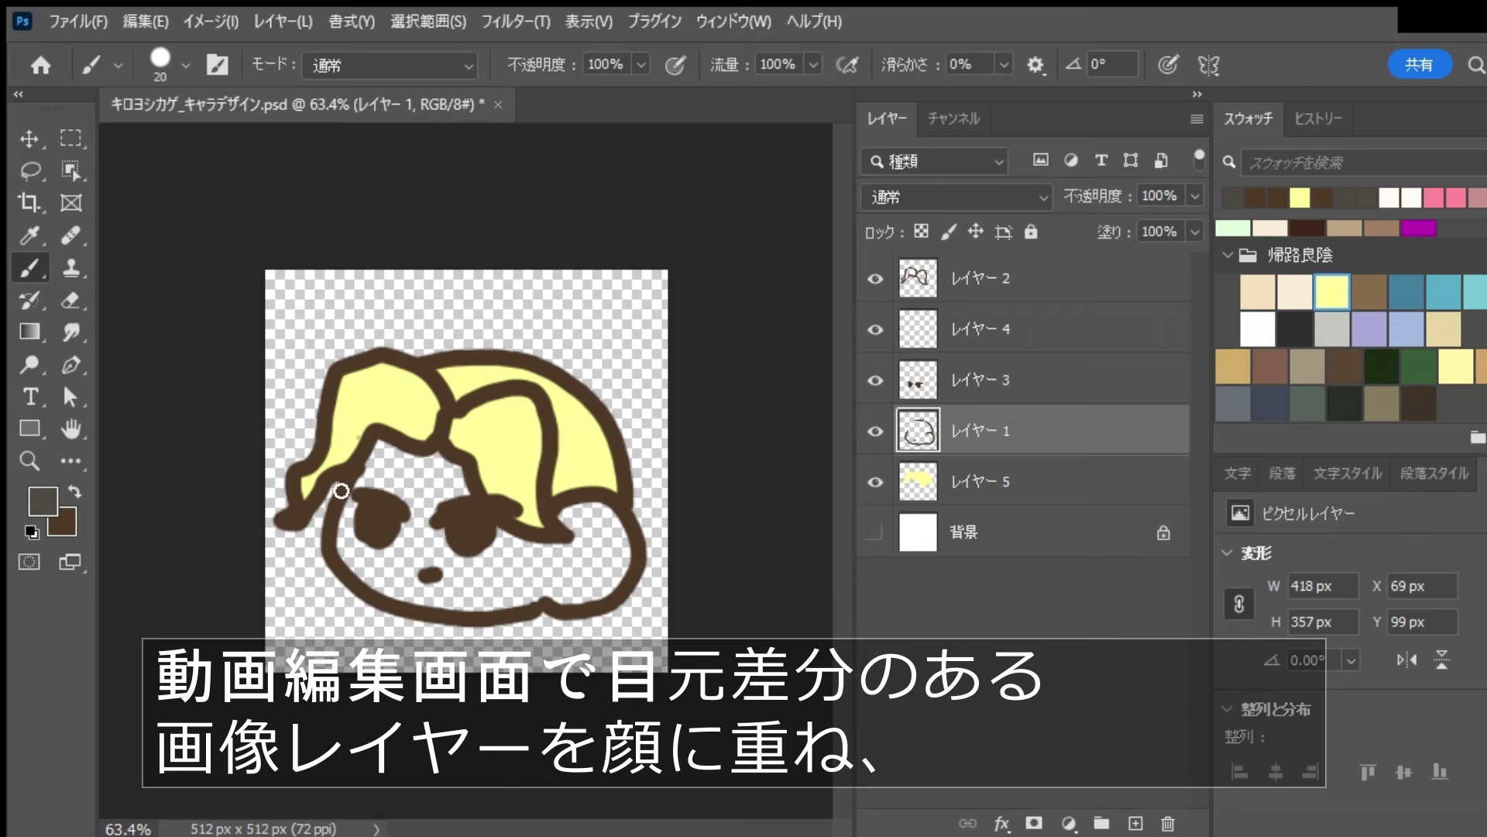
pyautogui.press('i')
pyautogui.click(1295, 292)
pyautogui.press('b')
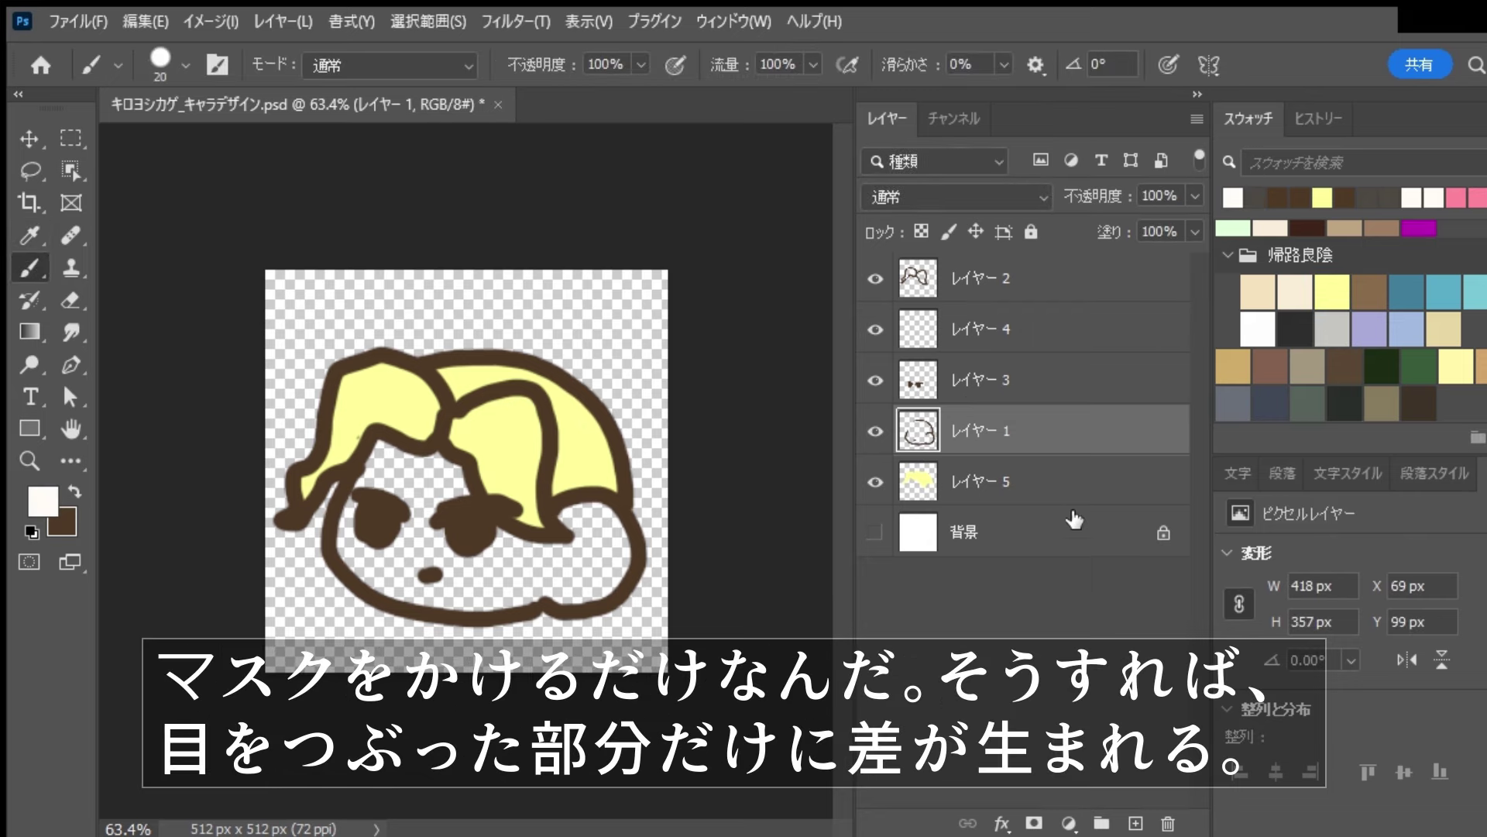
pyautogui.click(1139, 820)
pyautogui.press(']')
pyautogui.press(']')
pyautogui.press(']')
pyautogui.press(']')
pyautogui.press(']')
pyautogui.press(']')
pyautogui.press(']')
pyautogui.press(']')
pyautogui.moveTo(455, 571)
pyautogui.mouseDown()
pyautogui.moveTo(414, 575)
pyautogui.moveTo(487, 589)
pyautogui.moveTo(439, 552)
pyautogui.moveTo(529, 611)
pyautogui.moveTo(633, 601)
pyautogui.mouseUp()
# Draw both eyebrows in pale yellow-green on a new layer with a 15 px brush
pyautogui.press('i')
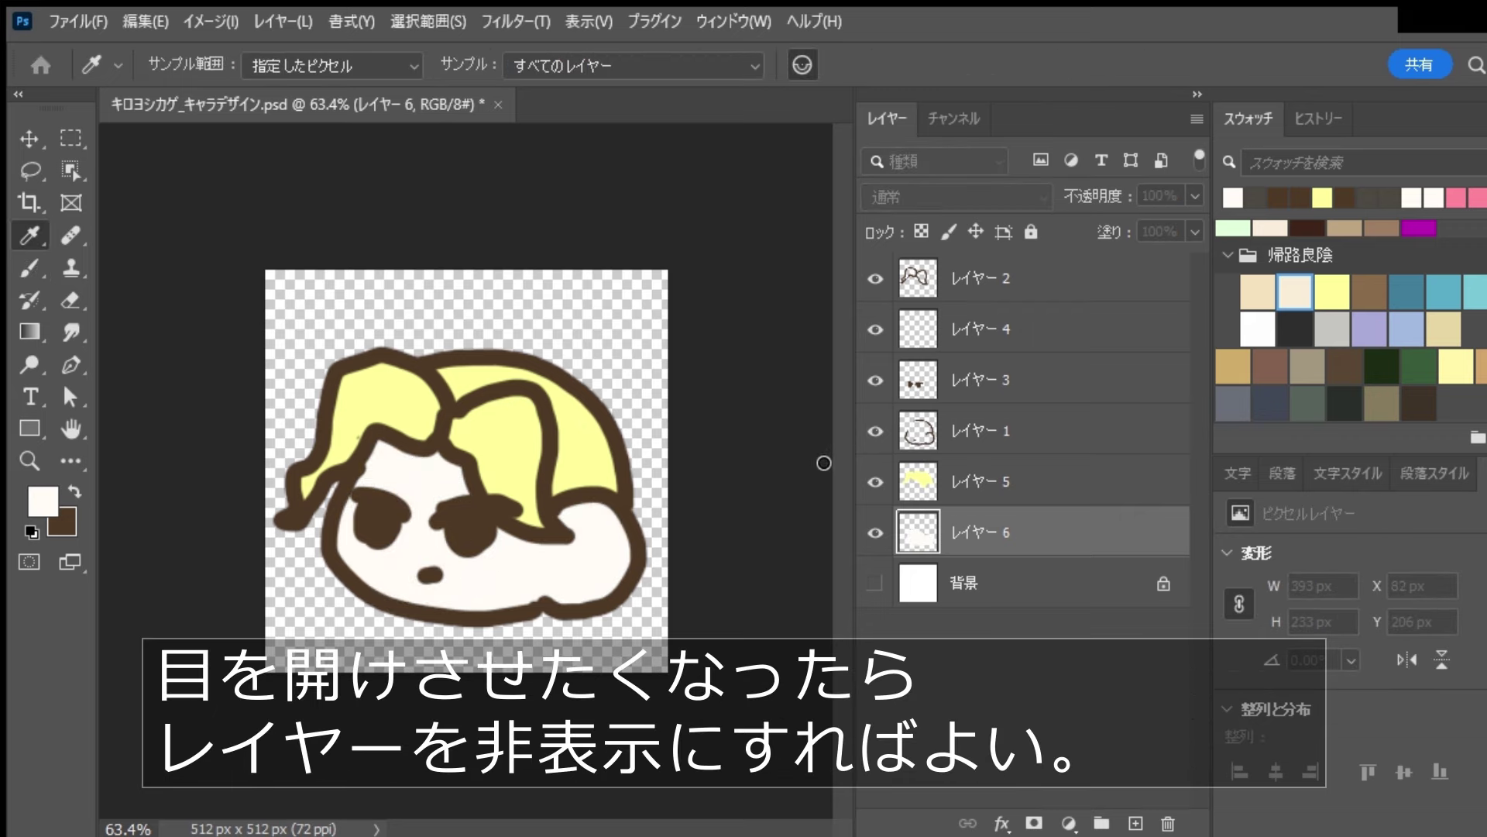
pyautogui.click(1219, 442)
pyautogui.click(1136, 821)
pyautogui.press('[')
pyautogui.press('[')
pyautogui.press('[')
pyautogui.press('[')
pyautogui.press('[')
pyautogui.press('[')
pyautogui.press('[')
pyautogui.press('[')
pyautogui.press('[')
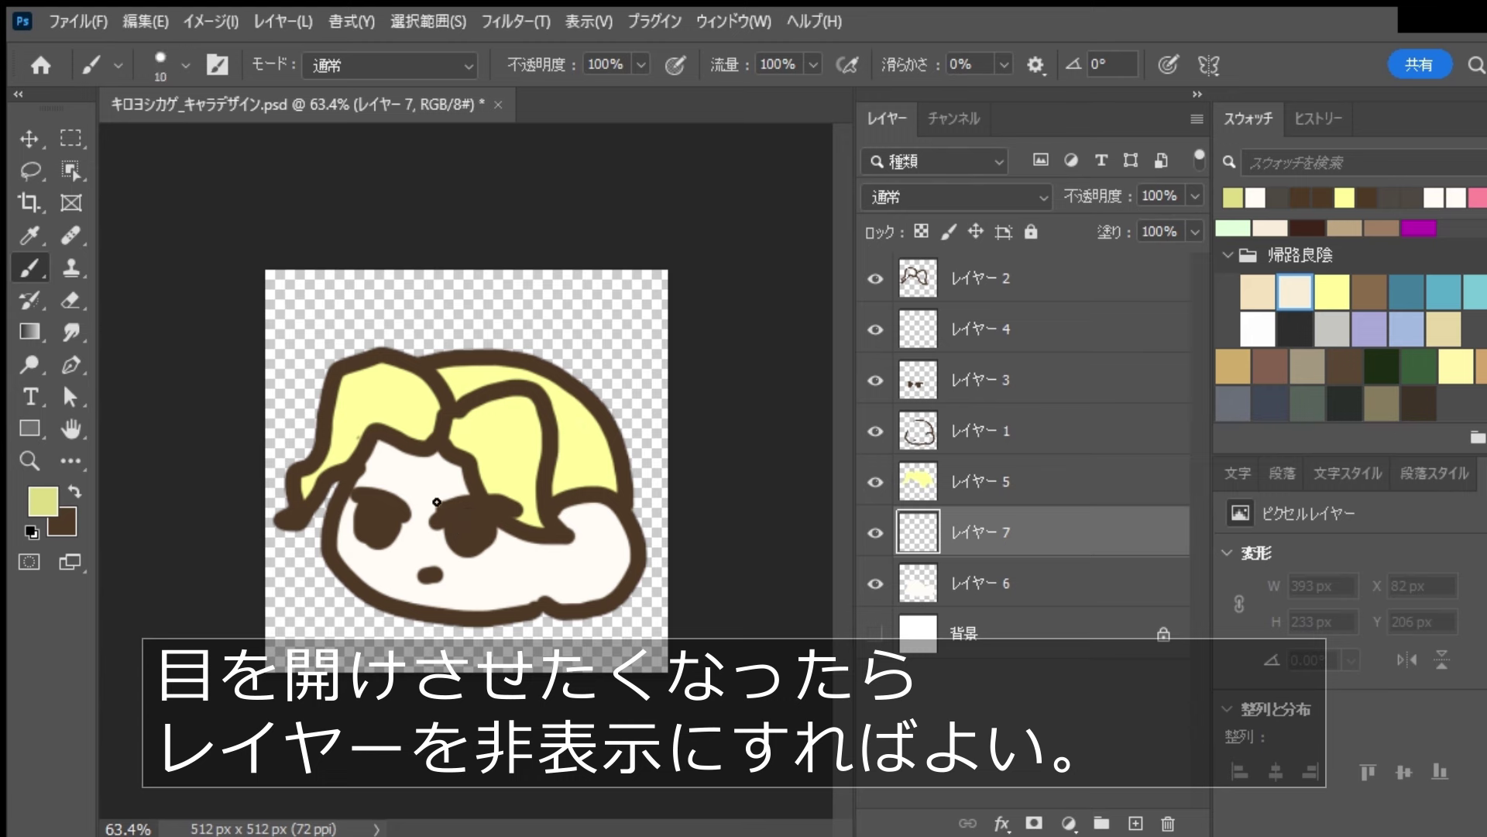
pyautogui.moveTo(347, 457); pyautogui.dragTo(399, 506)
pyautogui.hotkey('ctrl', 'z')
pyautogui.press(']')
pyautogui.moveTo(346, 455)
pyautogui.mouseDown()
pyautogui.moveTo(404, 503)
pyautogui.moveTo(521, 468)
pyautogui.mouseUp()
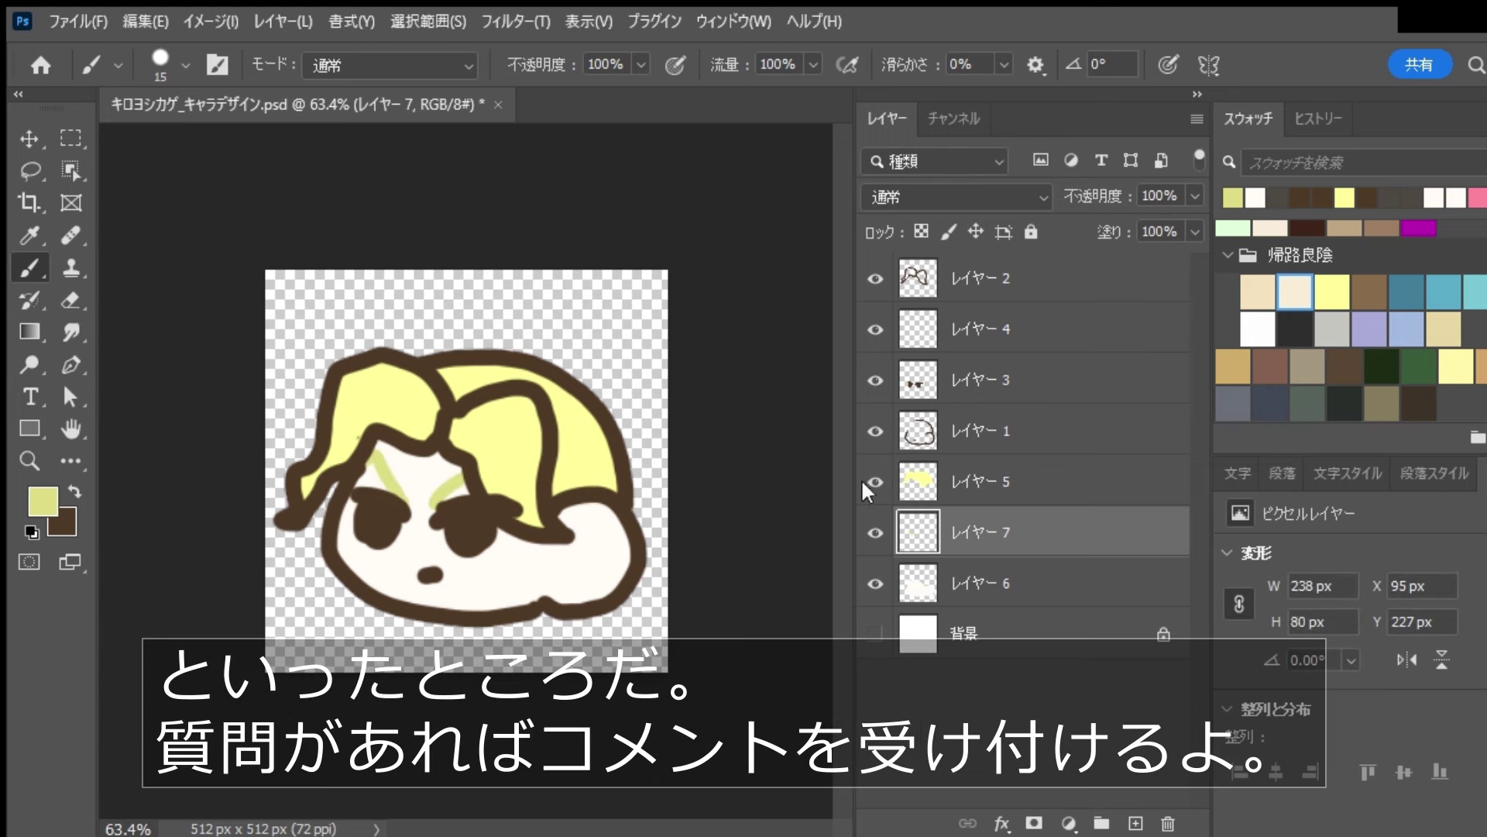
# Move the eyebrow layer to the top of the stack, hide it, and redraw the eyebrows on a new layer
pyautogui.moveTo(1030, 532); pyautogui.dragTo(1062, 265)
pyautogui.click(876, 279)
pyautogui.click(1135, 822)
pyautogui.moveTo(352, 472)
pyautogui.mouseDown()
pyautogui.moveTo(441, 515)
pyautogui.moveTo(535, 491)
pyautogui.mouseUp()
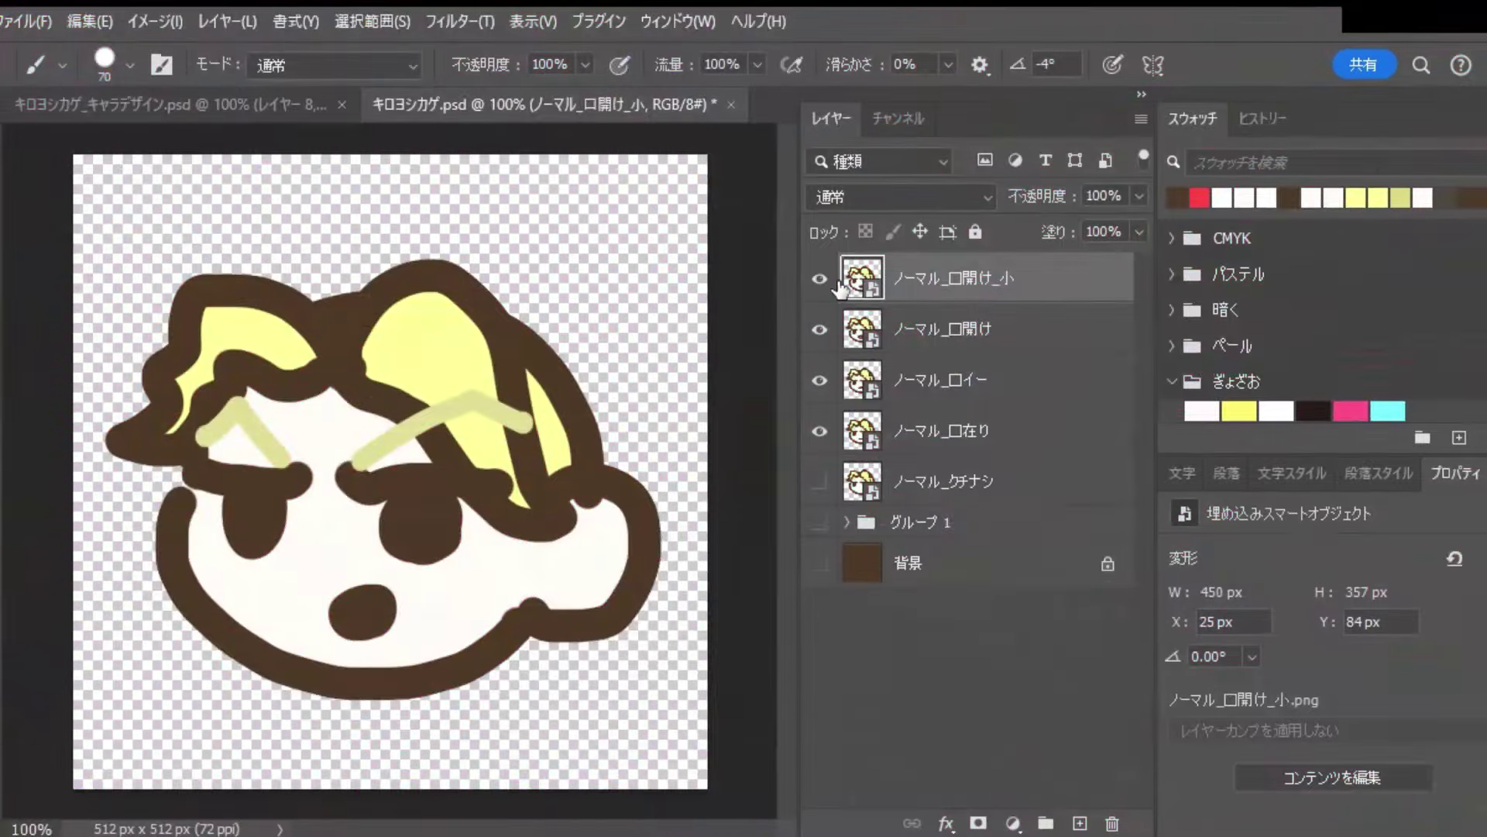
# Hide the ノーマル_口開け and ノーマル_口イー layers in キロヨシカゲ.psd to preview the mouth variants
pyautogui.click(827, 336)
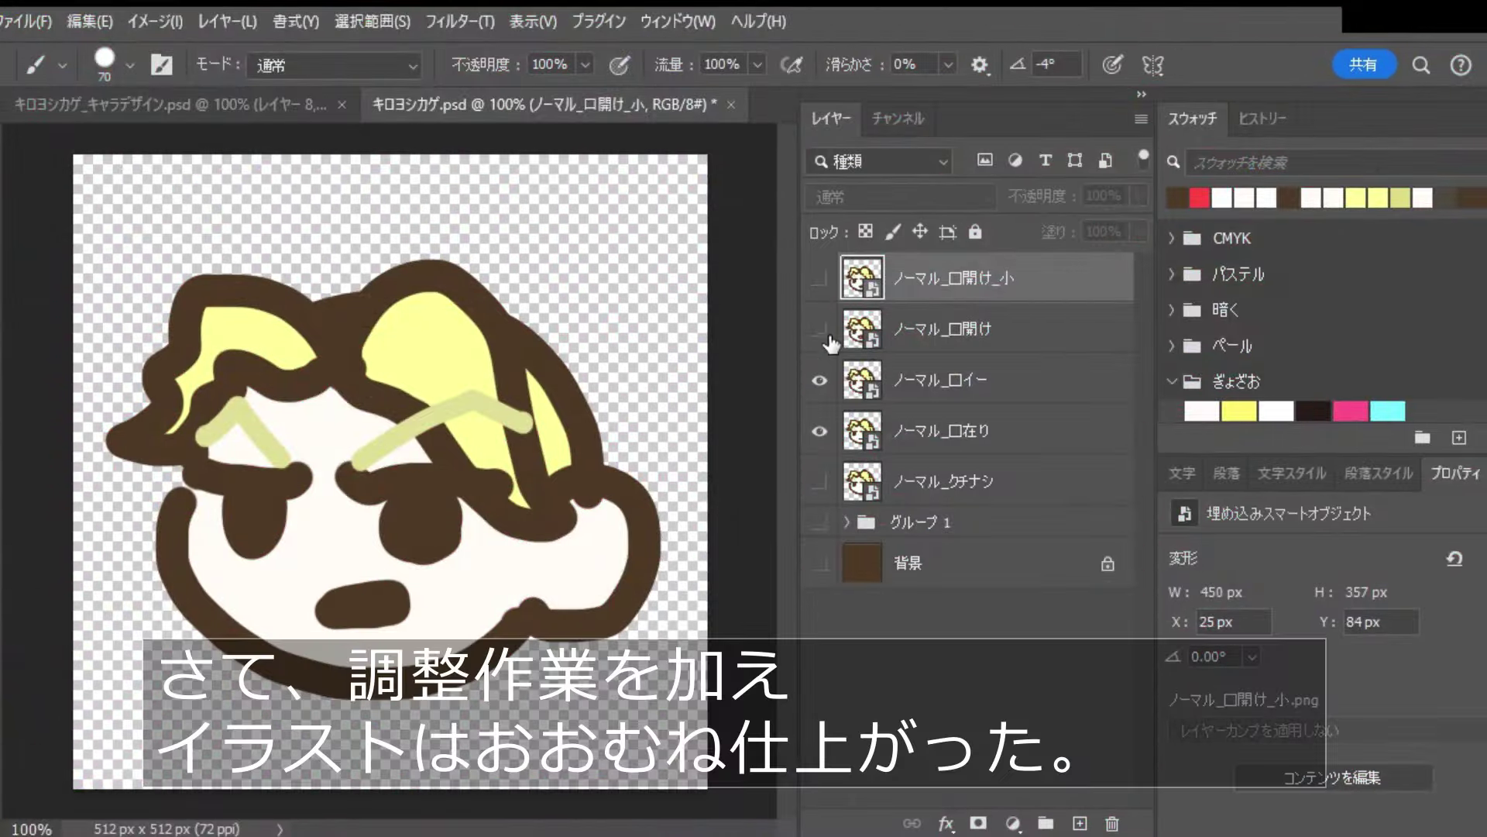
pyautogui.click(832, 386)
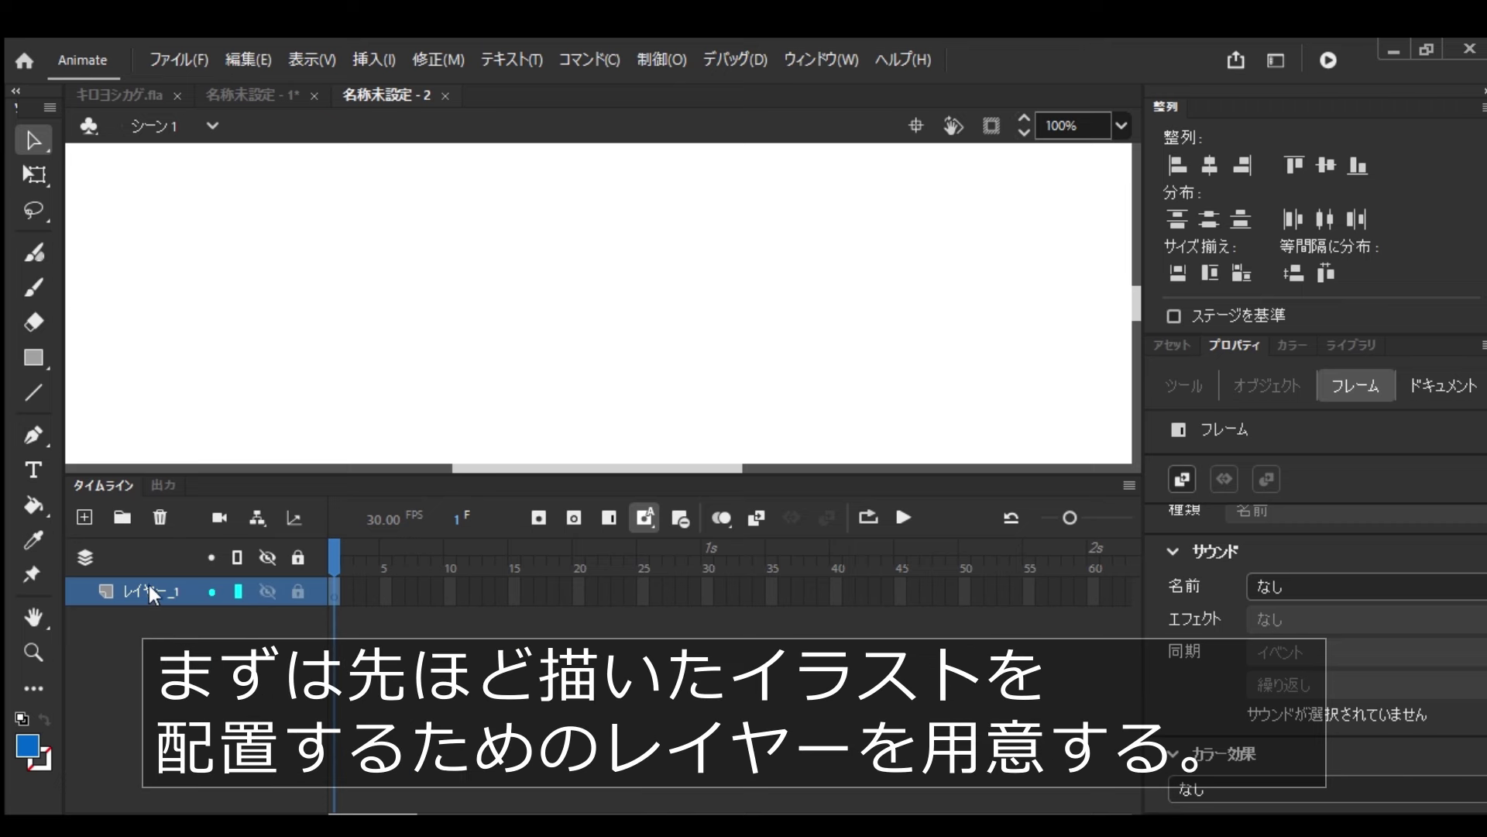
# Switch to Adobe Animate and add four new layers above レイヤー_1 in the timeline
pyautogui.click(82, 517)
pyautogui.click(82, 516)
pyautogui.click(81, 516)
pyautogui.click(81, 517)
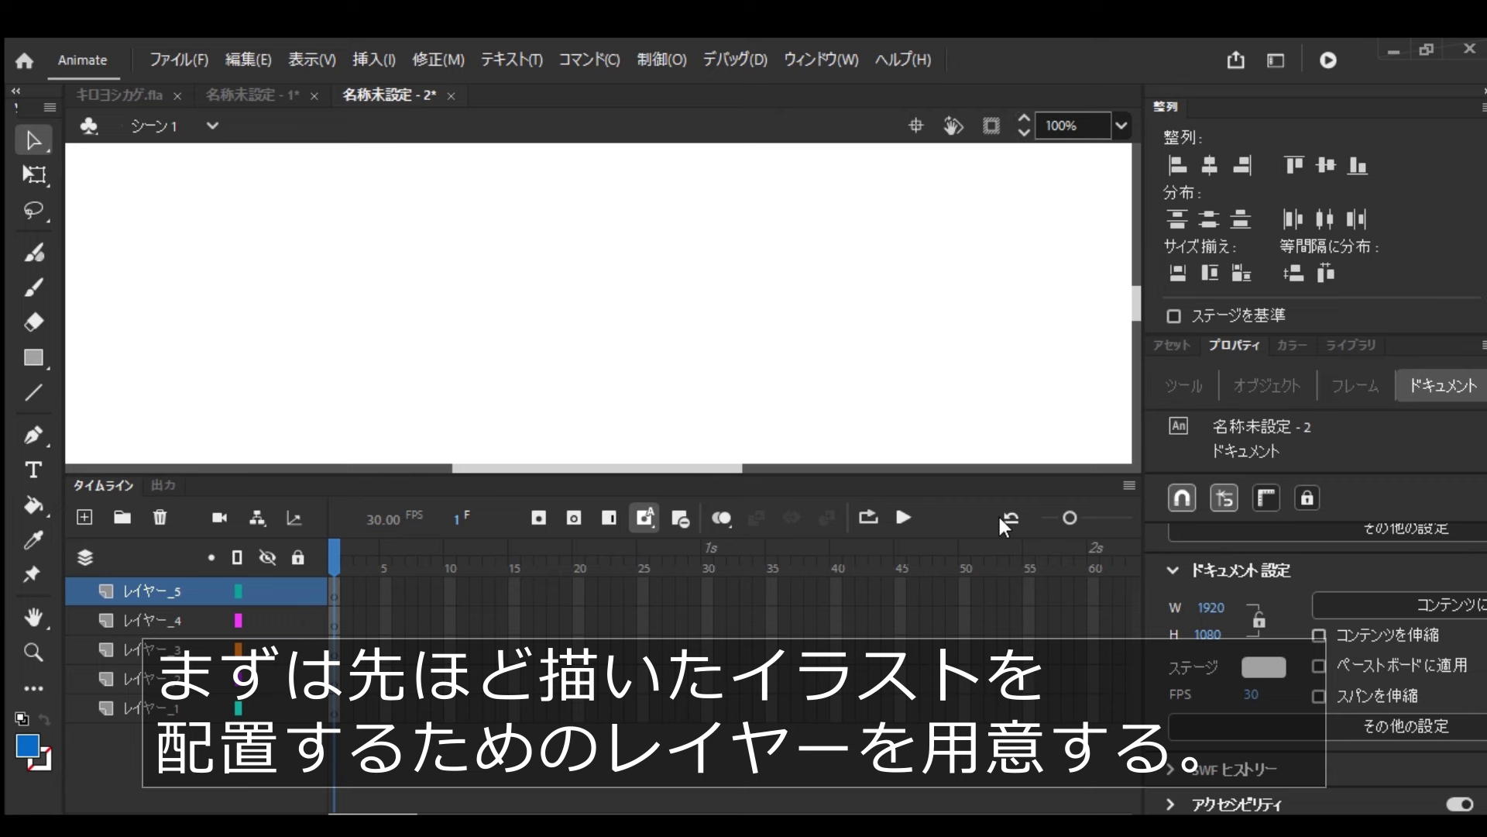
# Import the mouth-variant illustrations onto the stage in レイヤー_5
pyautogui.doubleClick(188, 433)
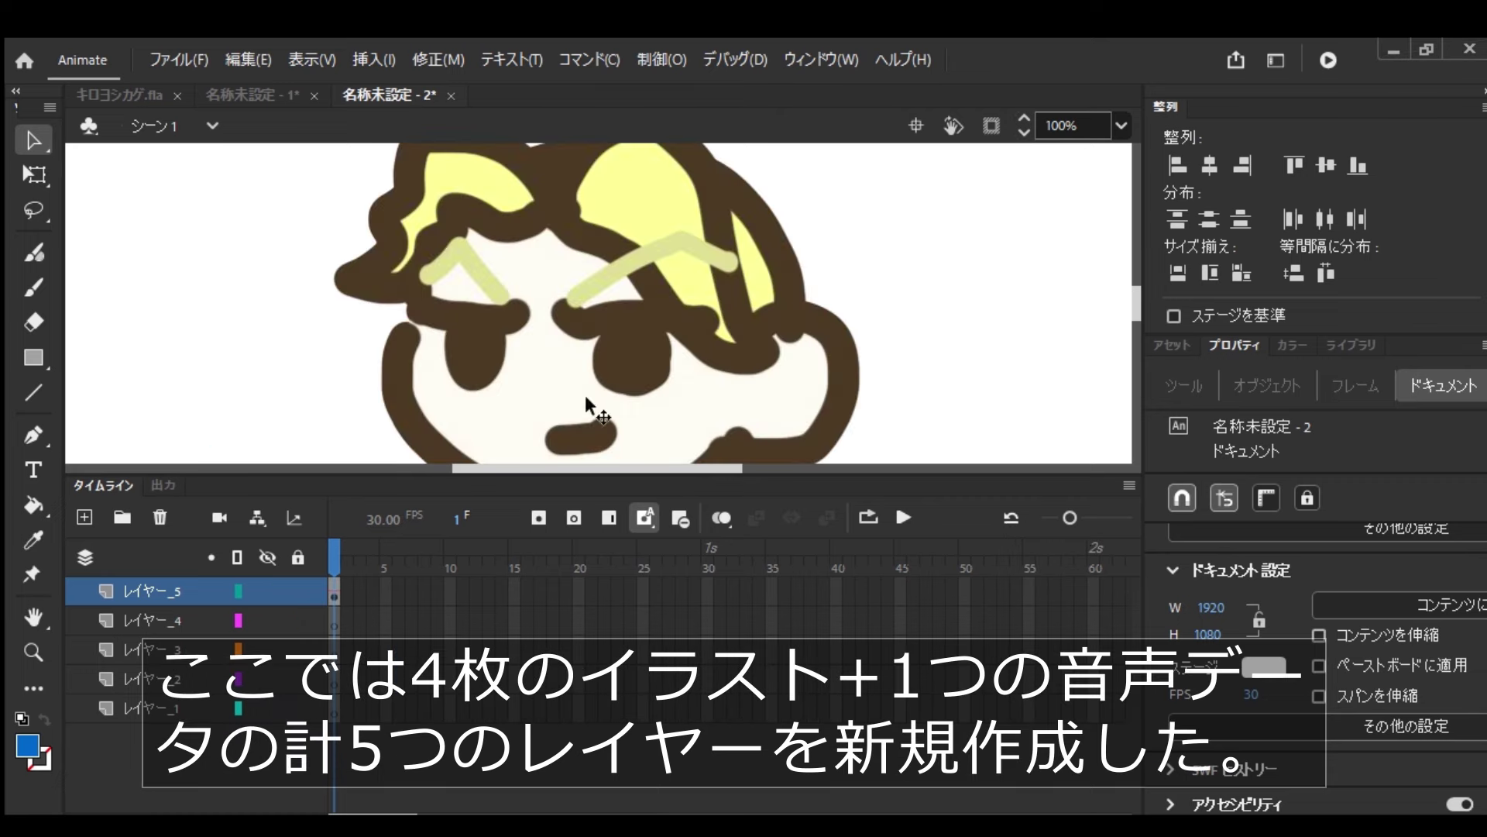
pyautogui.scroll(-1, 631, 380)
pyautogui.scroll(-2, 631, 380)
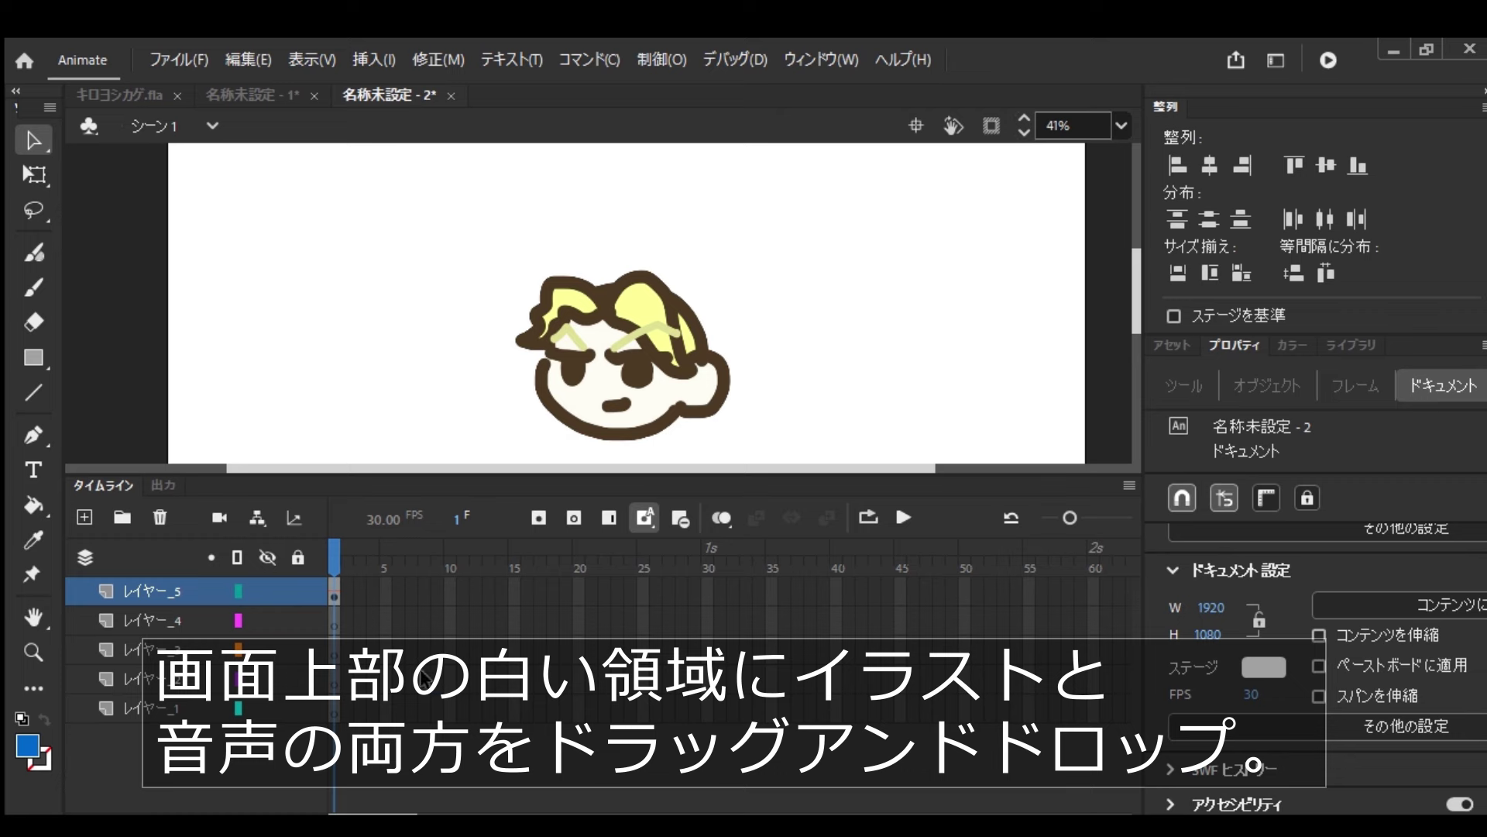
pyautogui.click(436, 707)
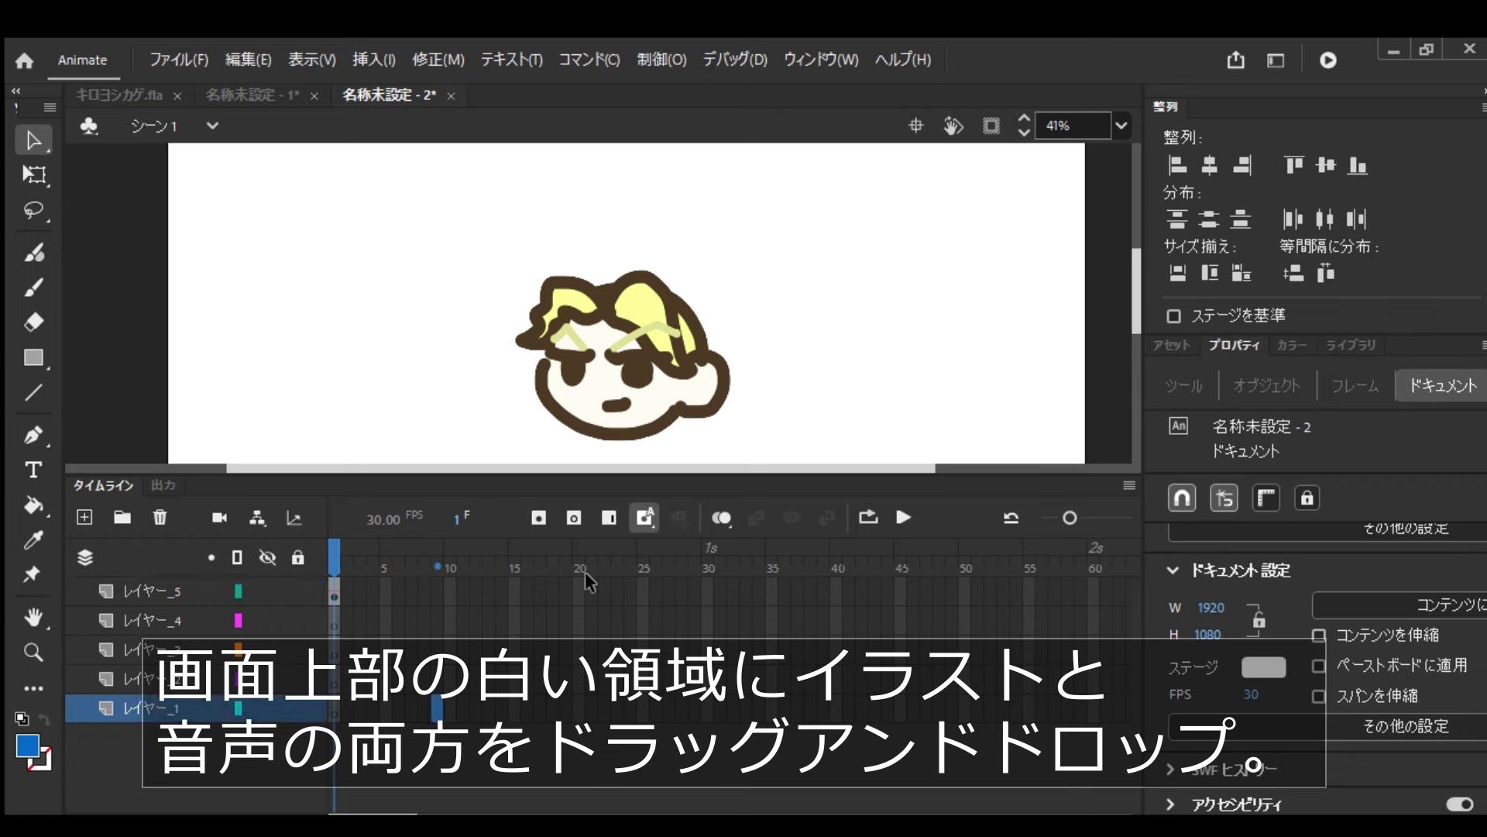
# Move the topmost closed-mouth illustration from レイヤー_5 to レイヤー_4 by cutting and pasting it
pyautogui.click(183, 594)
pyautogui.click(620, 372)
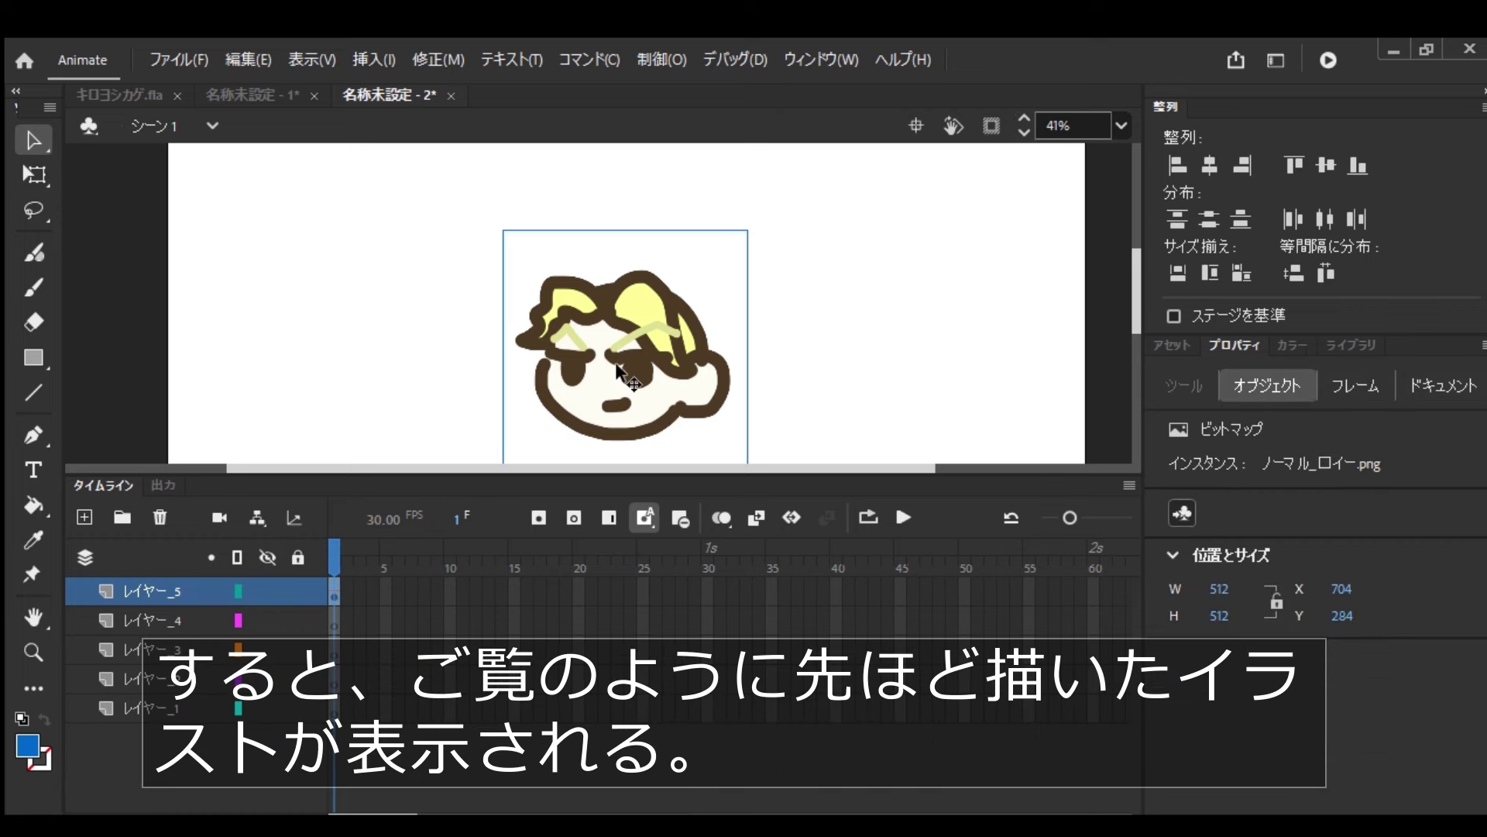
pyautogui.click(833, 376)
pyautogui.click(697, 386)
pyautogui.hotkey('ctrl', 'x')
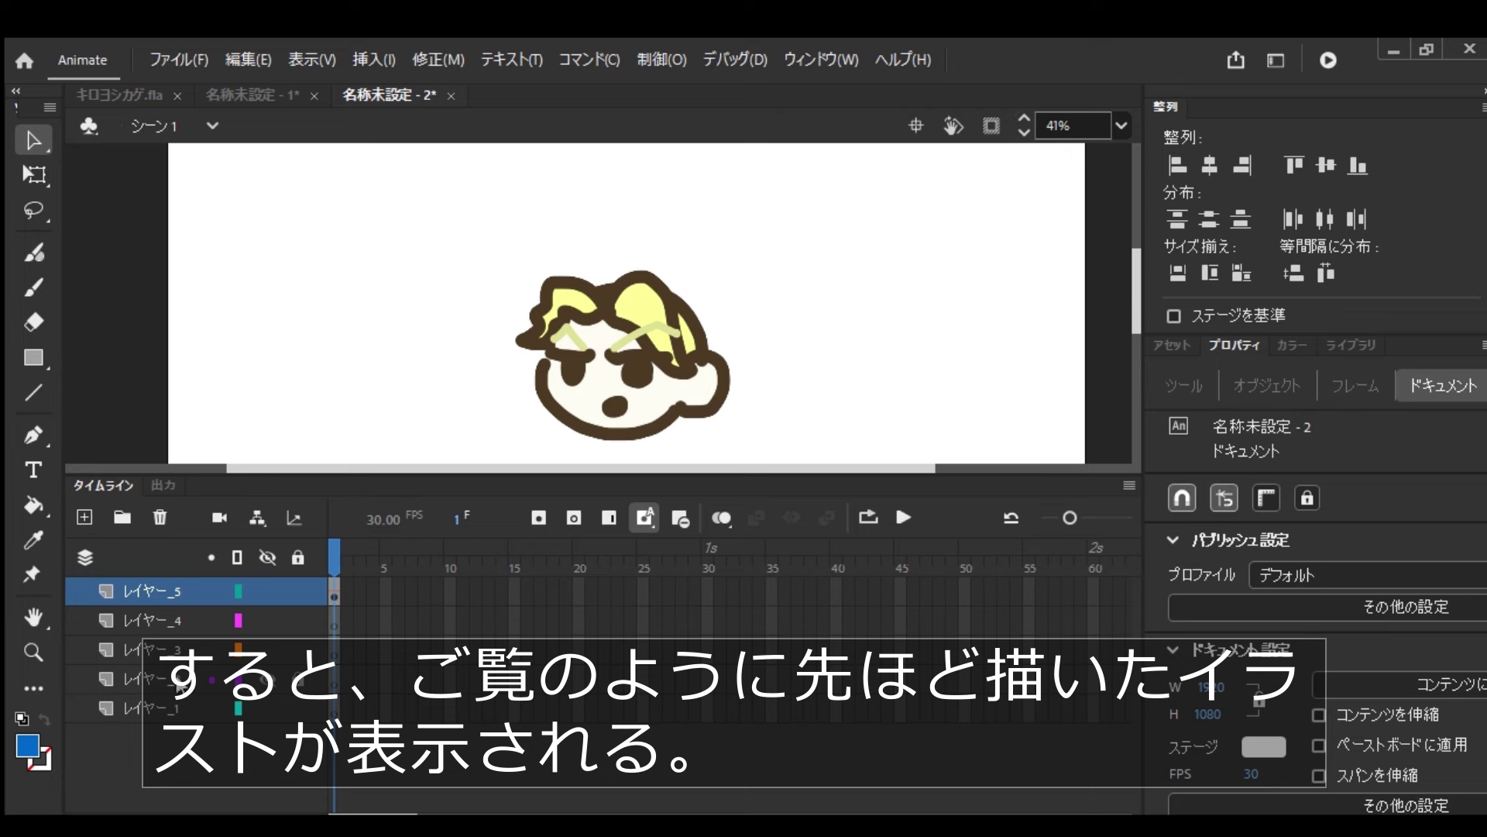
pyautogui.click(167, 621)
pyautogui.hotkey('ctrl', 'v')
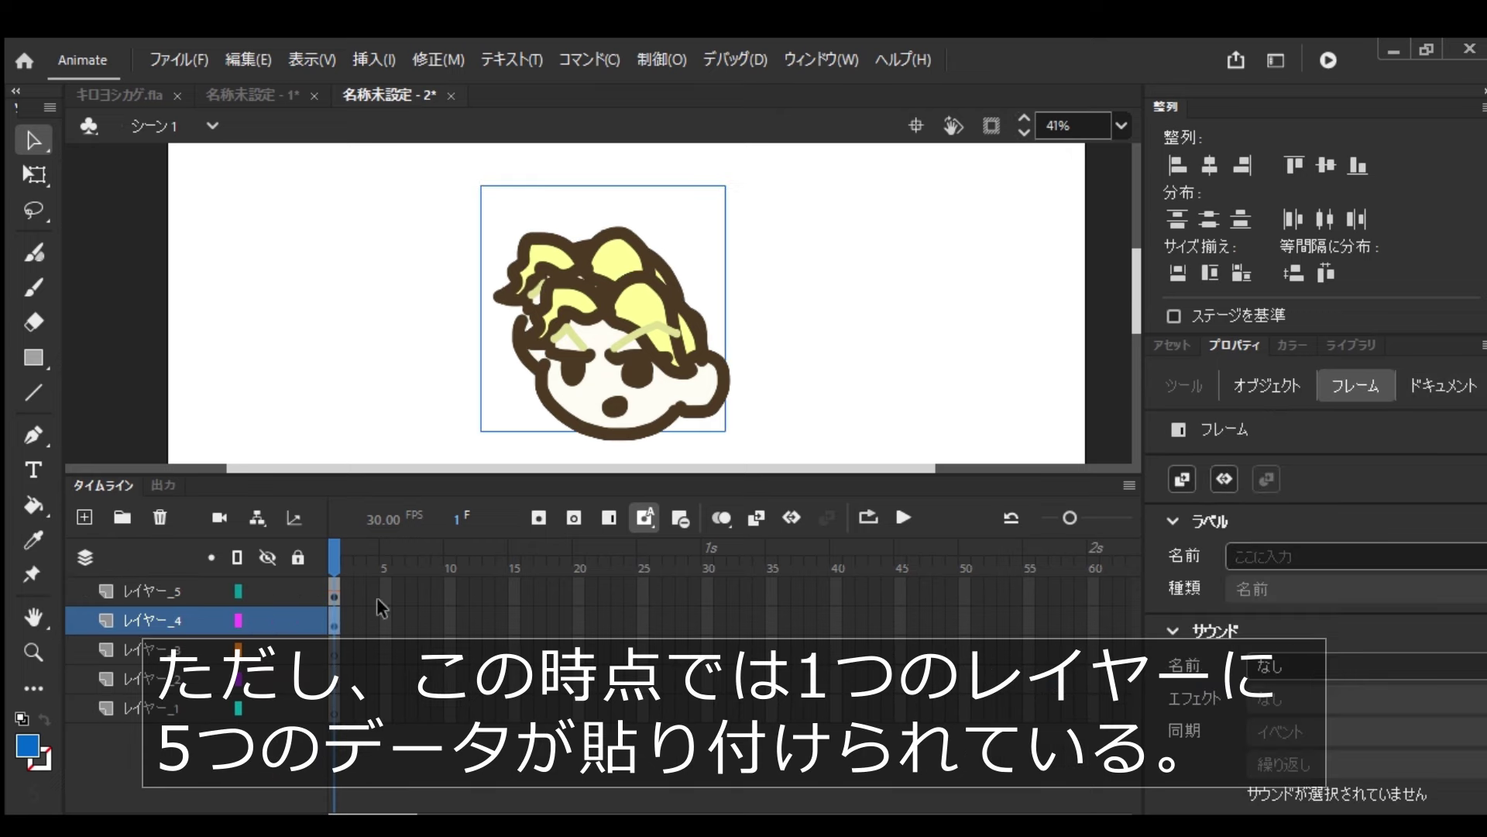
# Move the small open-mouth illustration from レイヤー_5 to レイヤー_3
pyautogui.click(635, 377)
pyautogui.hotkey('ctrl', 'x')
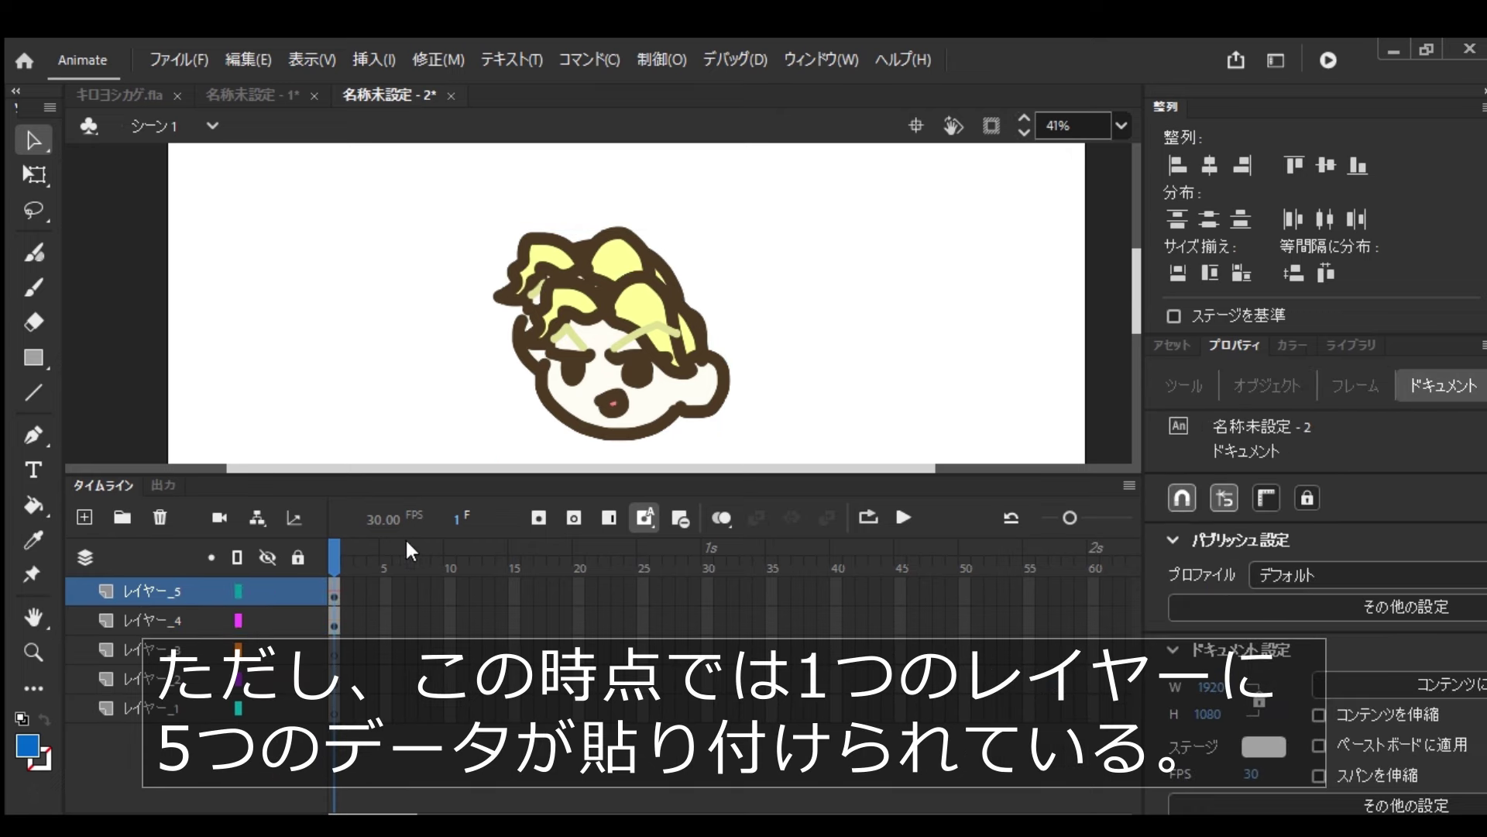
pyautogui.click(173, 657)
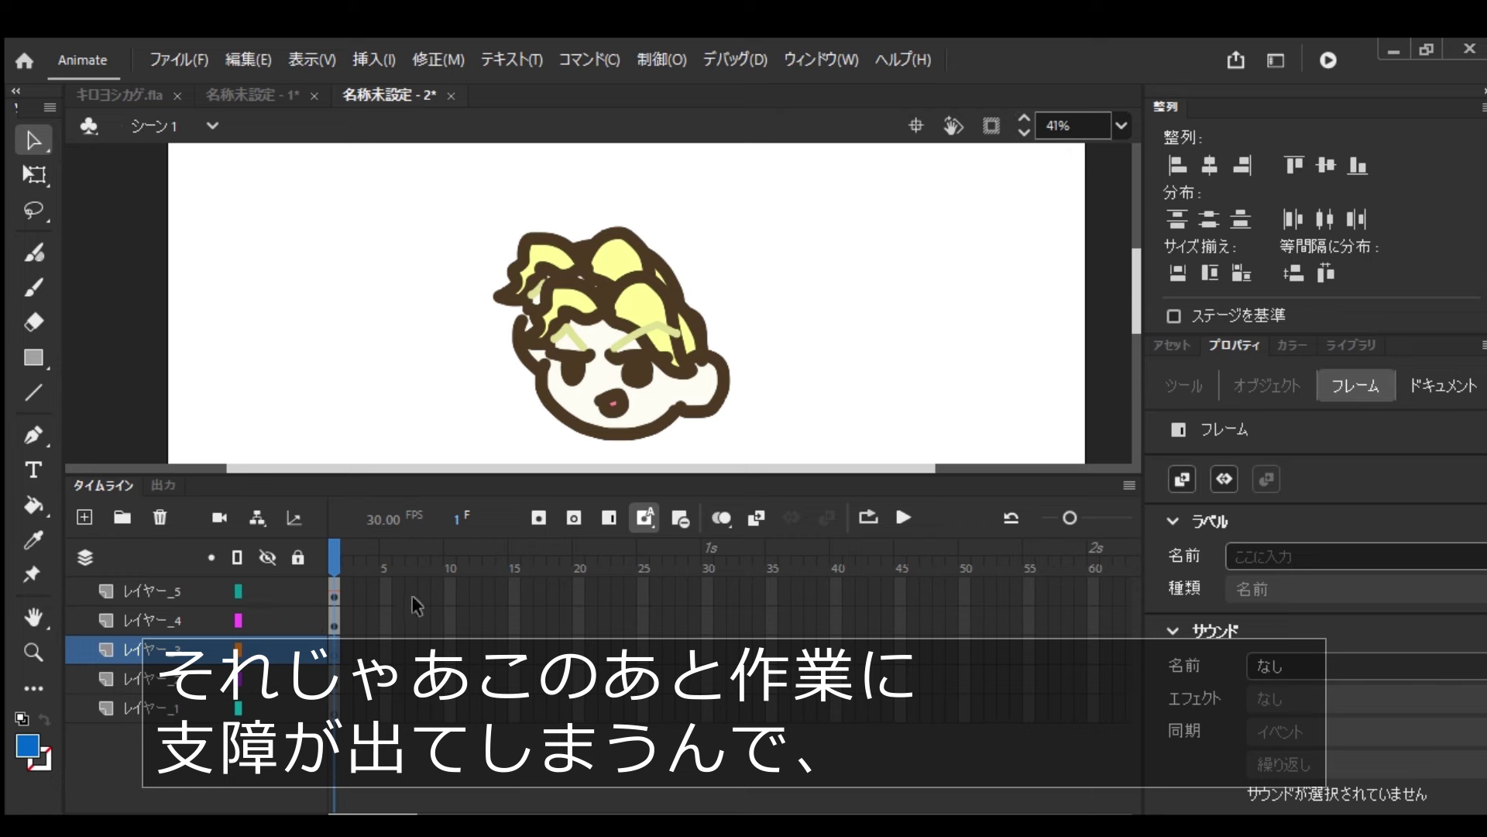
pyautogui.hotkey('ctrl', 'v')
# Move the wide open-mouth illustration ノーマル_口開け.png from レイヤー_5 to レイヤー_2
pyautogui.click(626, 386)
pyautogui.hotkey('ctrl', 'x')
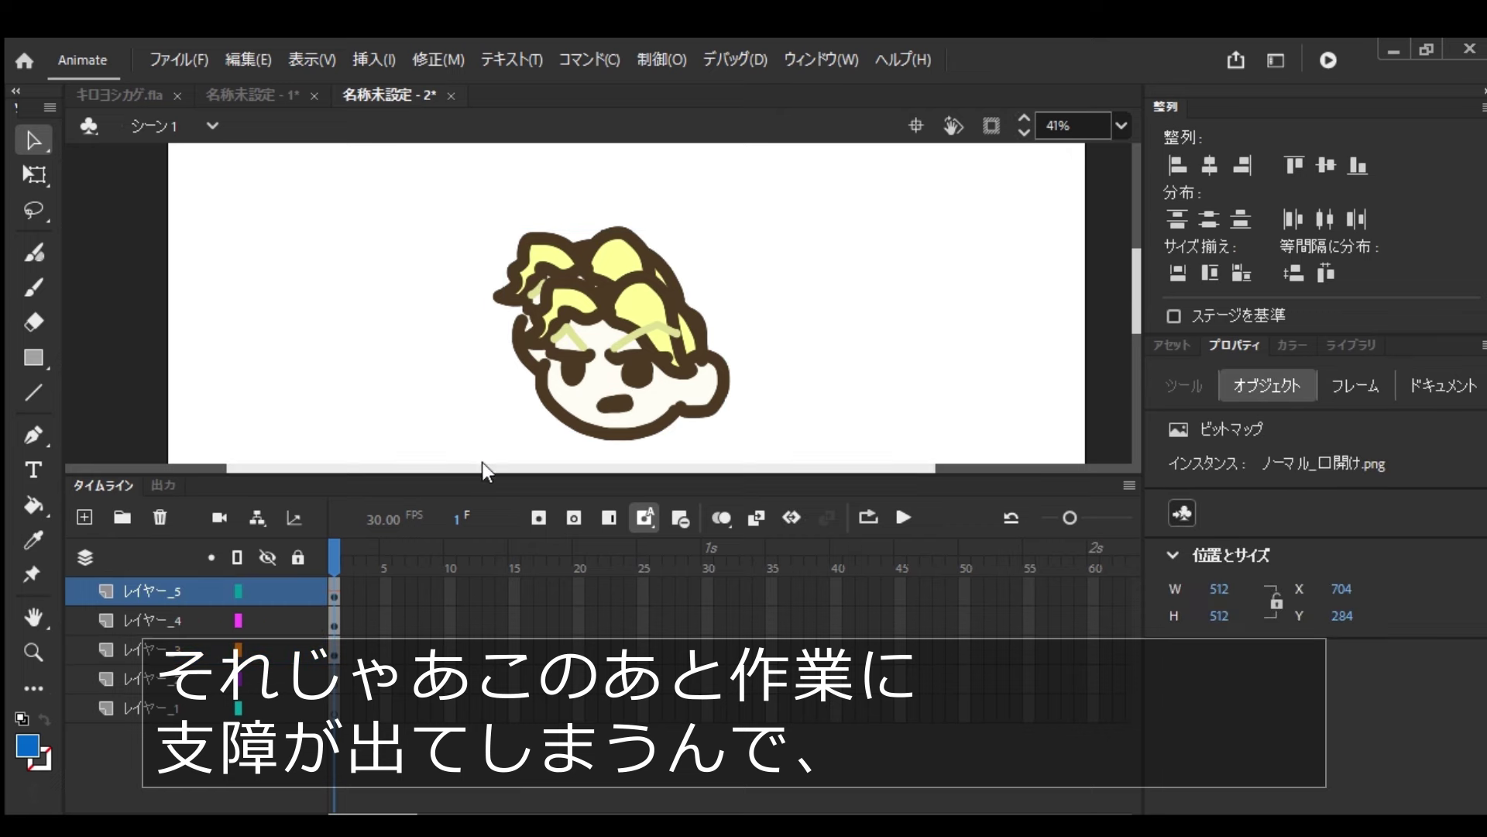
pyautogui.click(166, 677)
pyautogui.hotkey('ctrl', 'v')
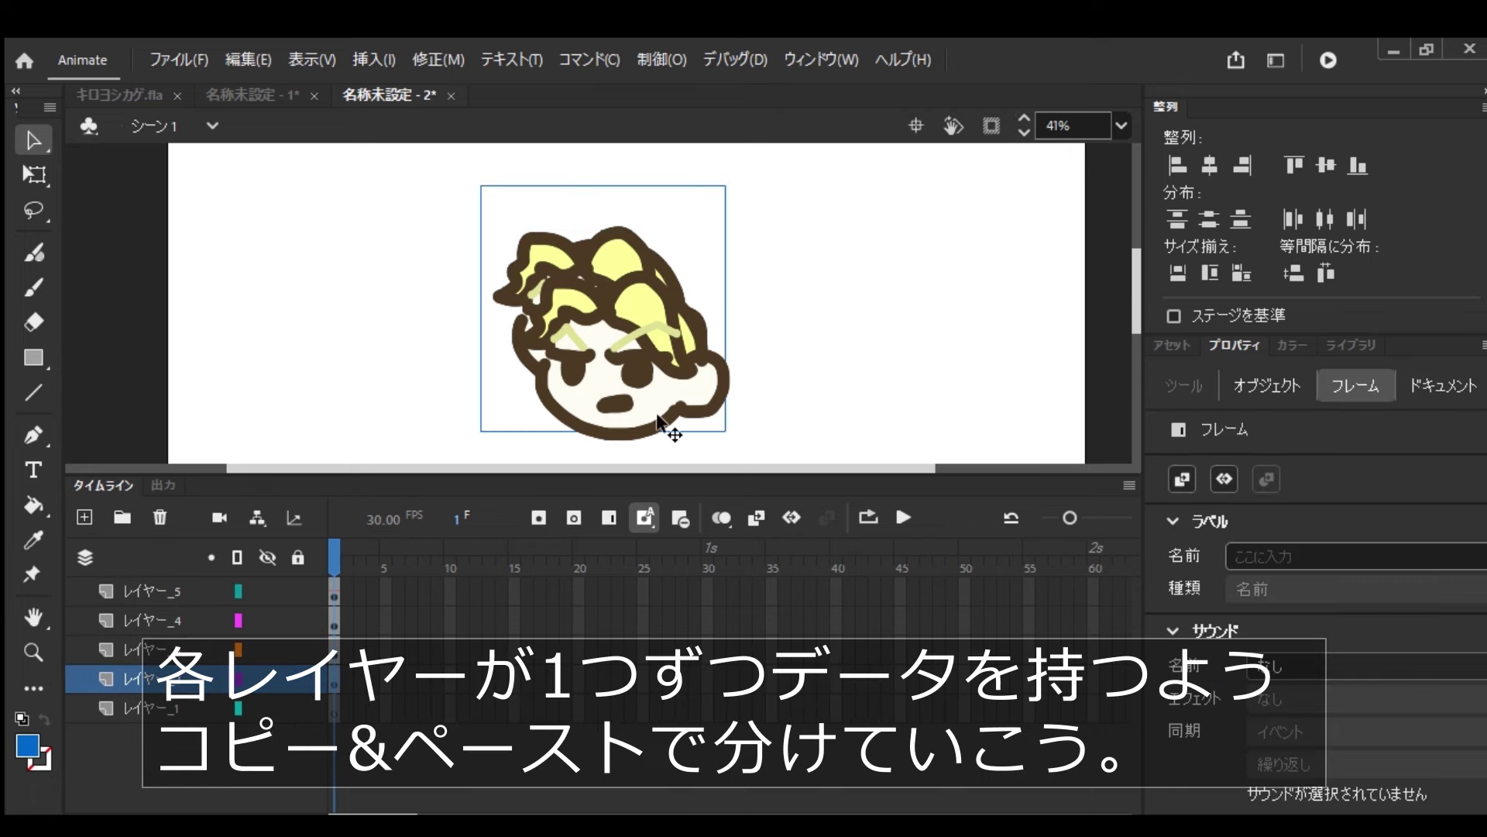
# Move the remaining offset mouth illustration from レイヤー_5 to レイヤー_1 by cutting and pasting it
pyautogui.click(670, 431)
pyautogui.hotkey('ctrl', 'x')
pyautogui.click(174, 708)
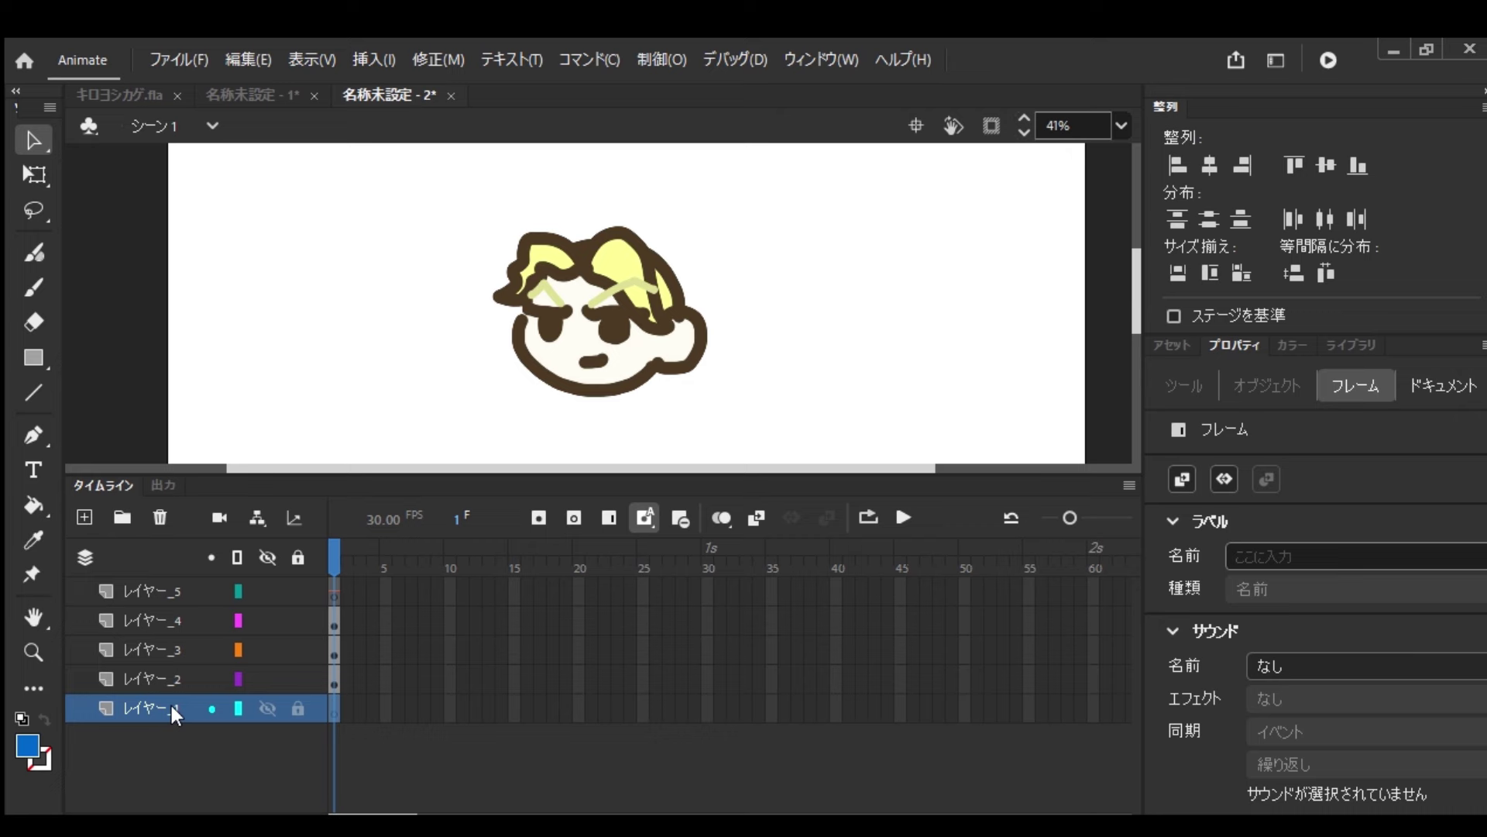
pyautogui.hotkey('ctrl', 'v')
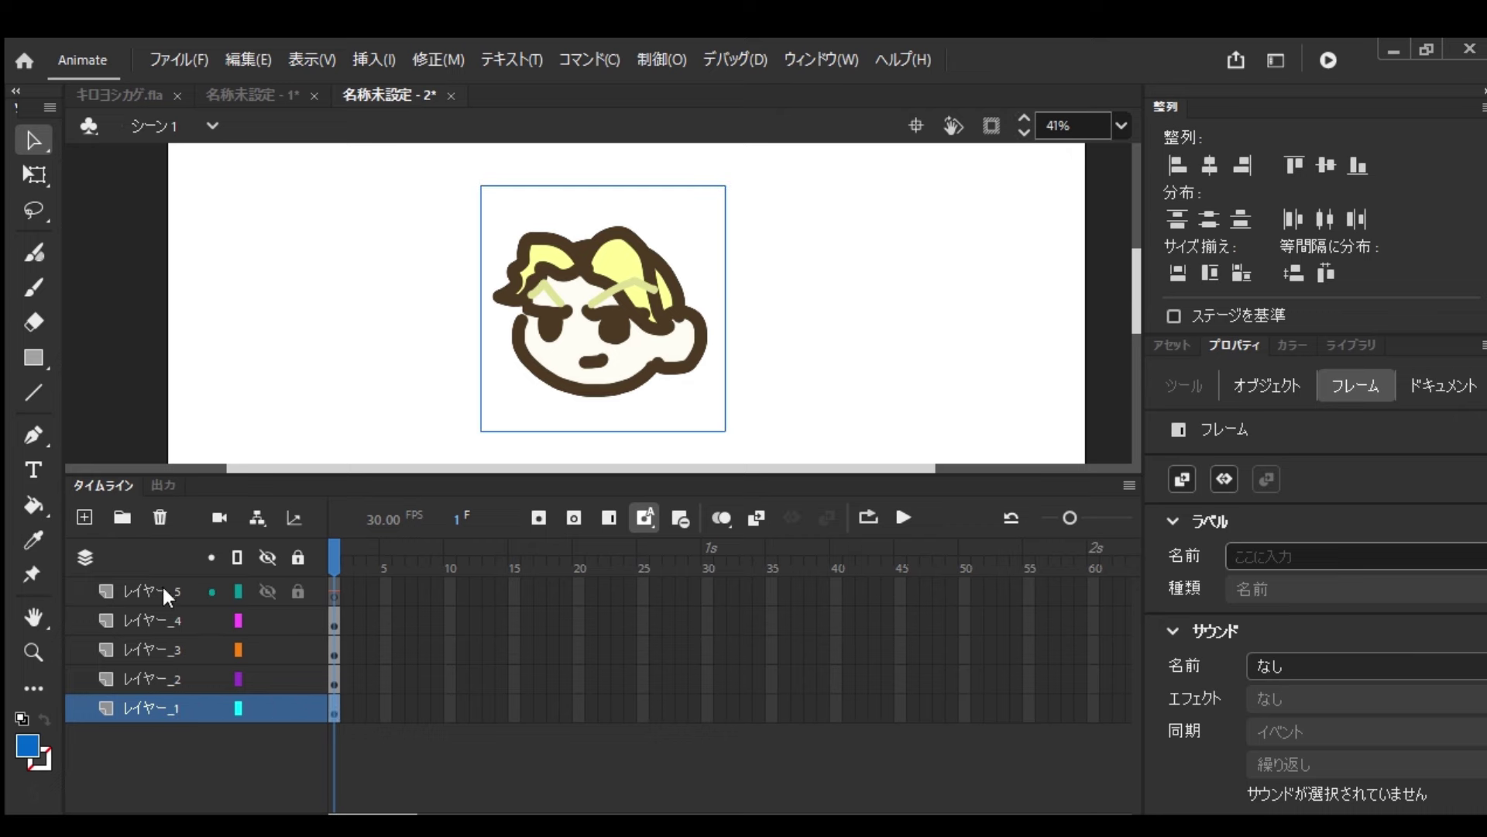
# Rename レイヤー_5, which holds the sound, to 音声
pyautogui.doubleClick(179, 593)
pyautogui.write('音声')
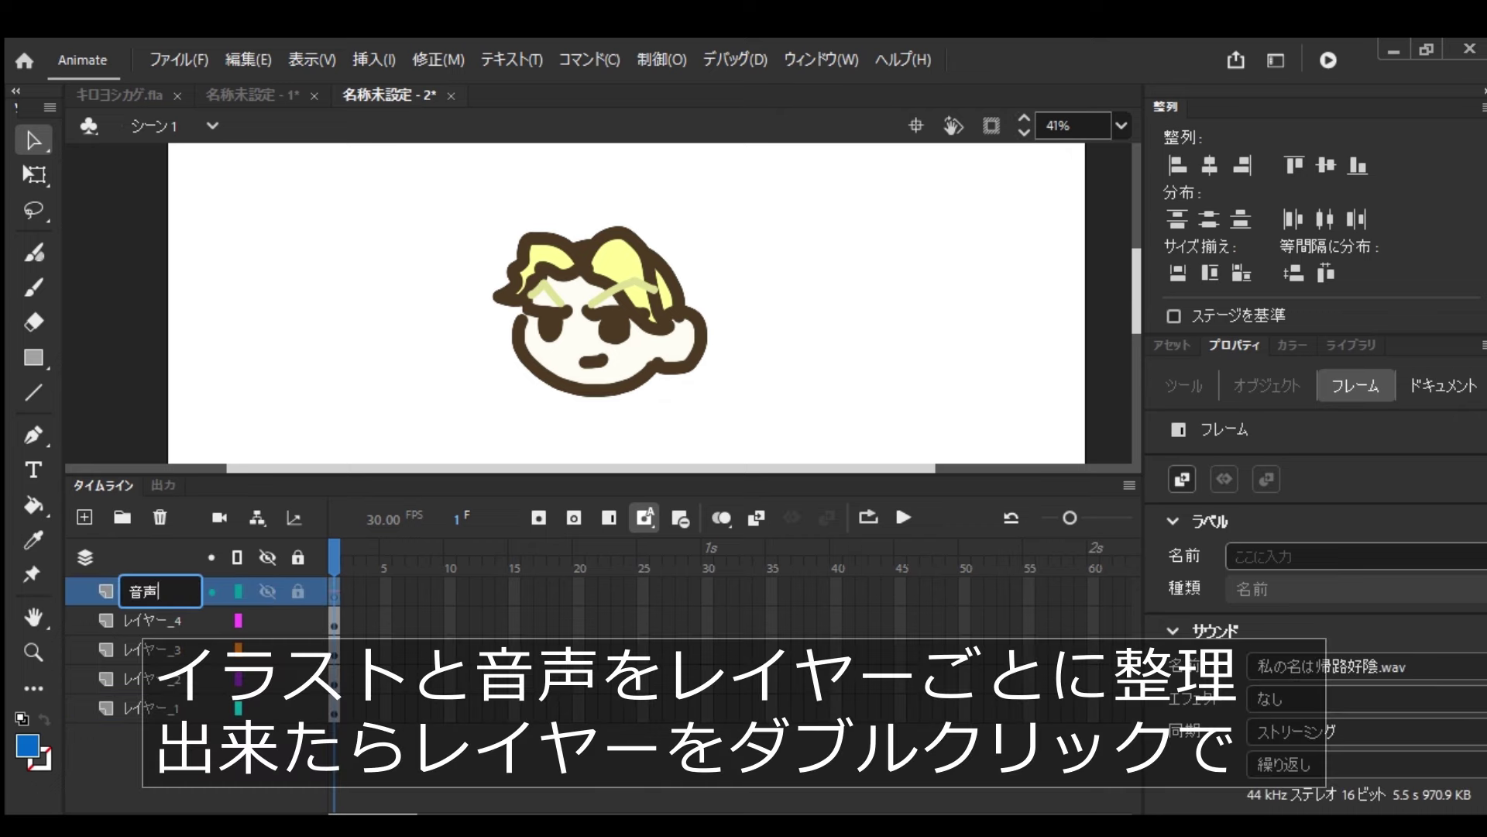
pyautogui.press('Return')
pyautogui.click(396, 674)
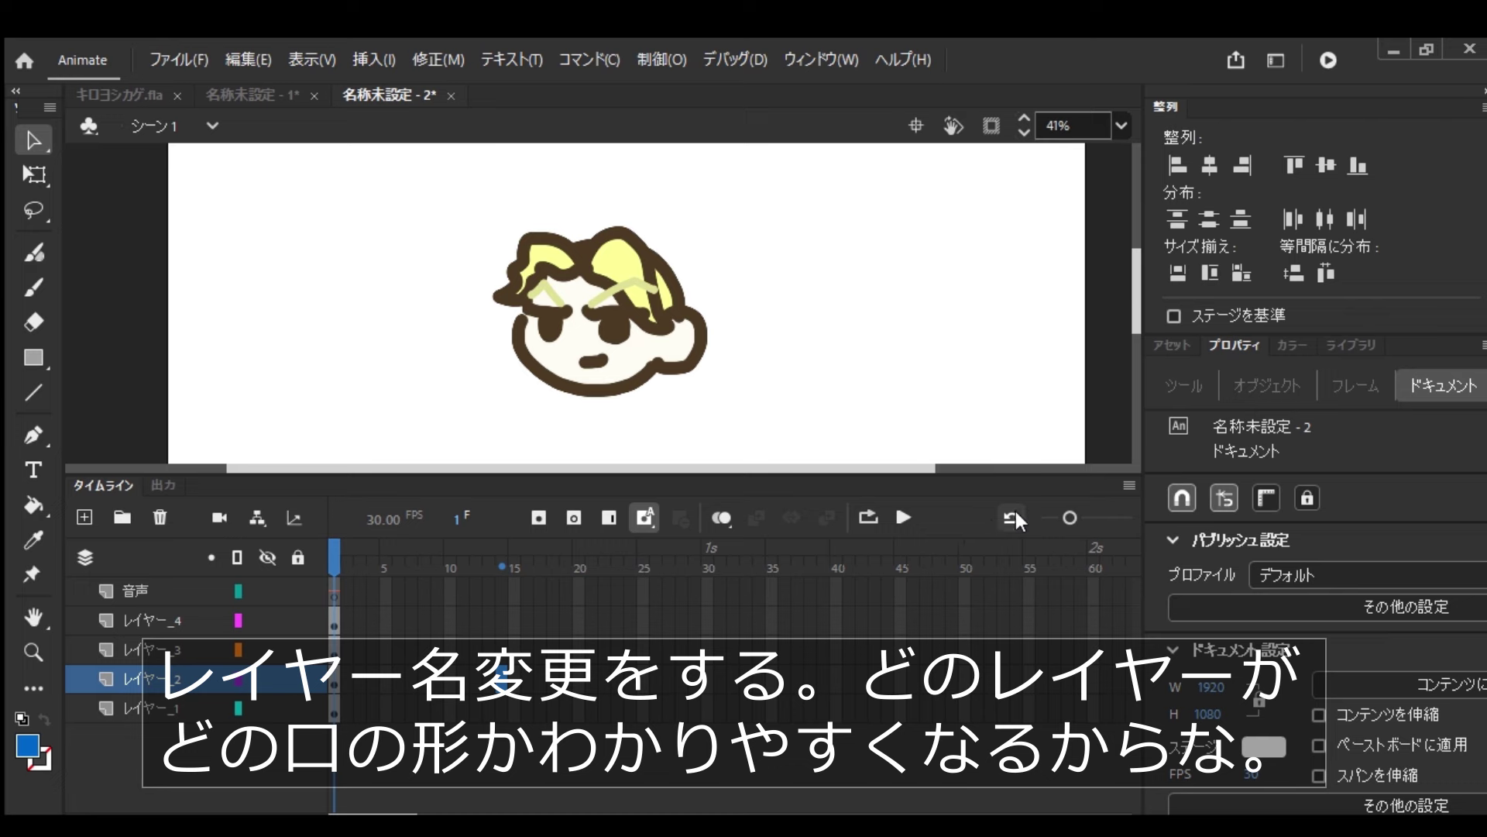
# Rename レイヤー_4 to 口と
pyautogui.click(155, 623)
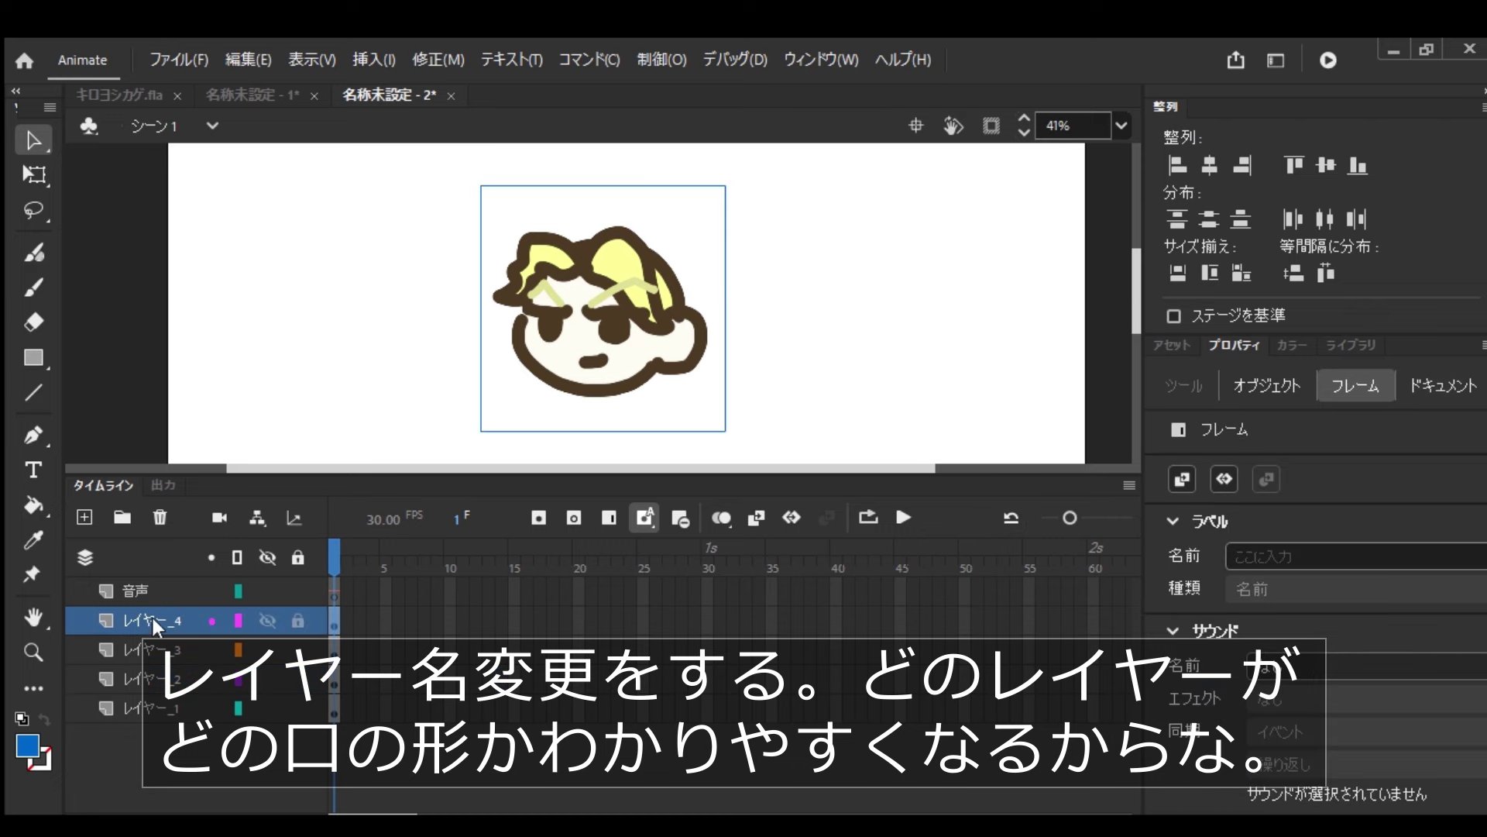
pyautogui.doubleClick(163, 620)
pyautogui.press('BackSpace')
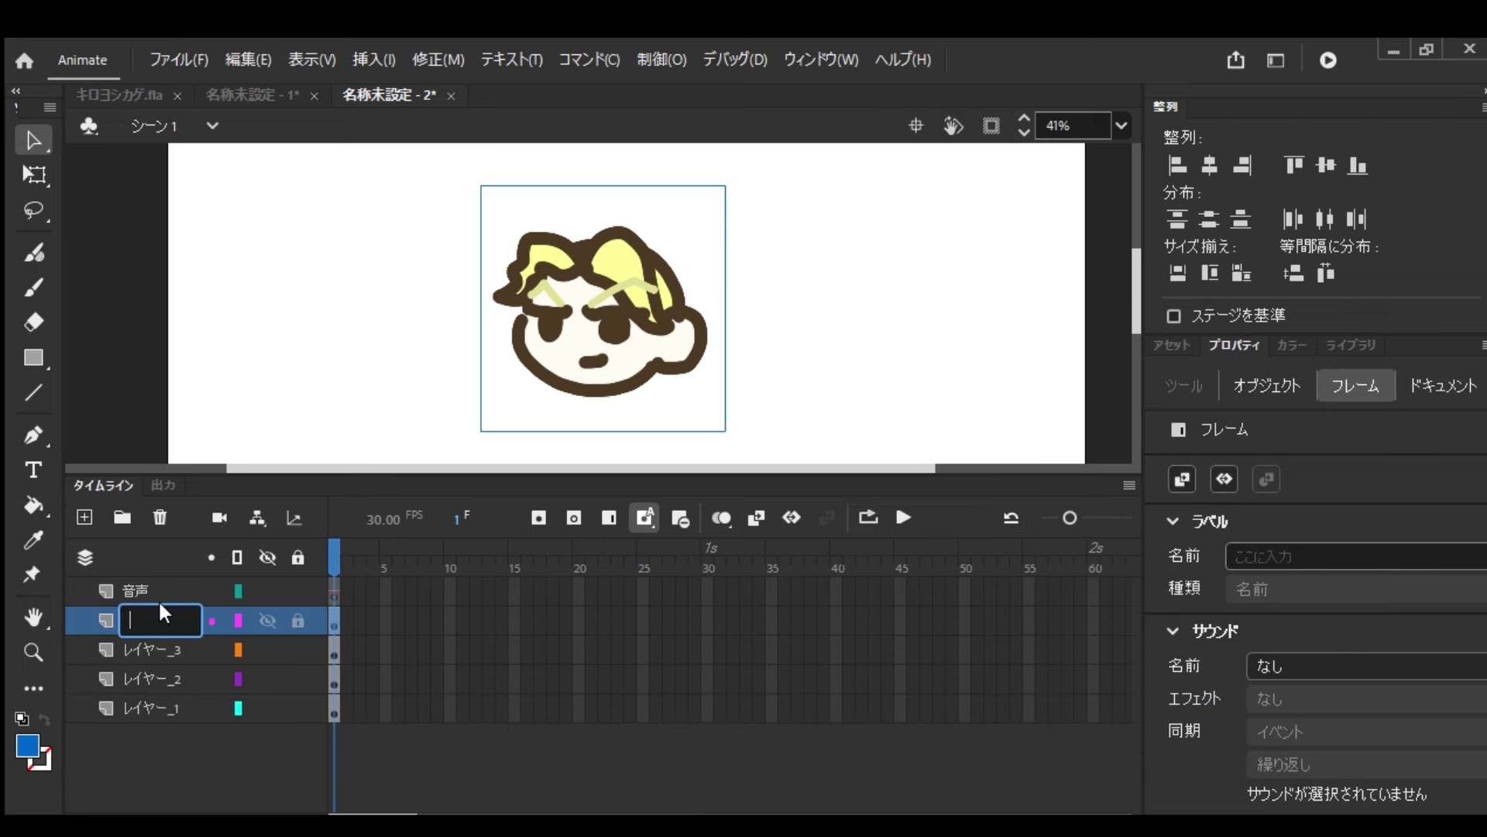
pyautogui.write('口と')
pyautogui.press('Return')
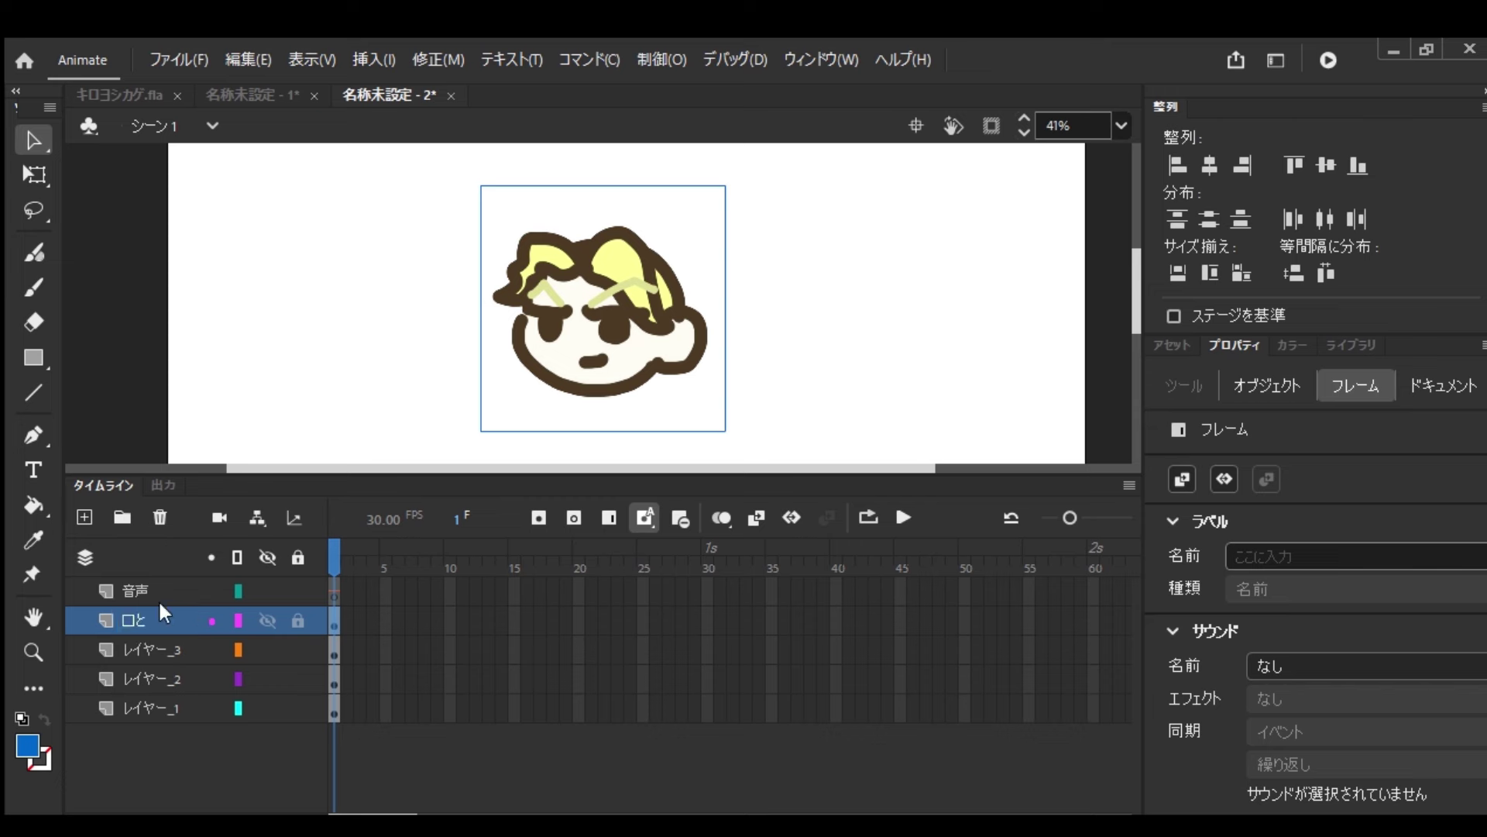
# Rename the closed-mouth layer directly below 音声 to 口閉じ
pyautogui.doubleClick(145, 617)
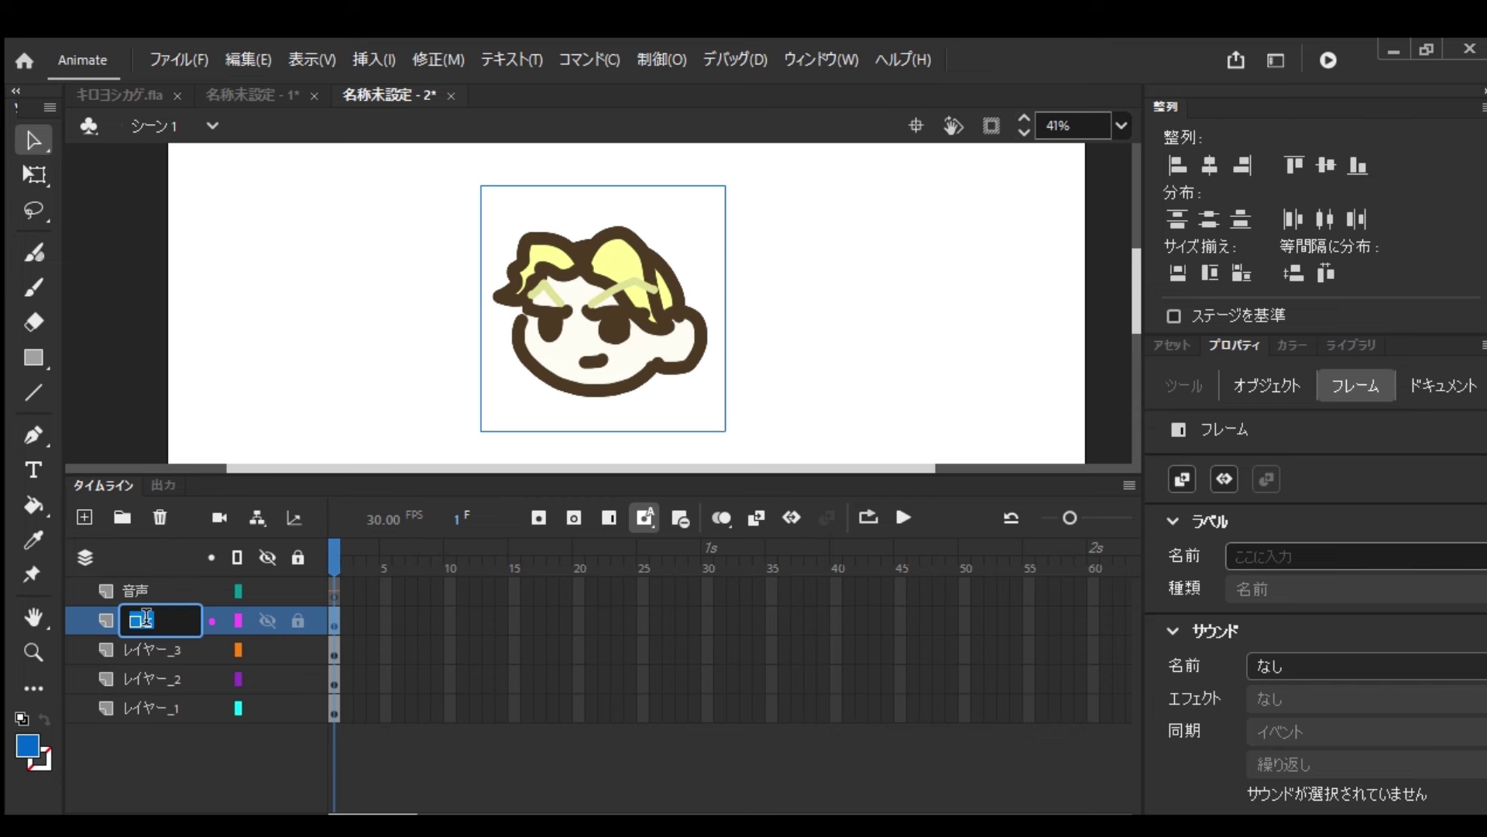
pyautogui.press('BackSpace')
pyautogui.write('口閉じ')
pyautogui.press('Return')
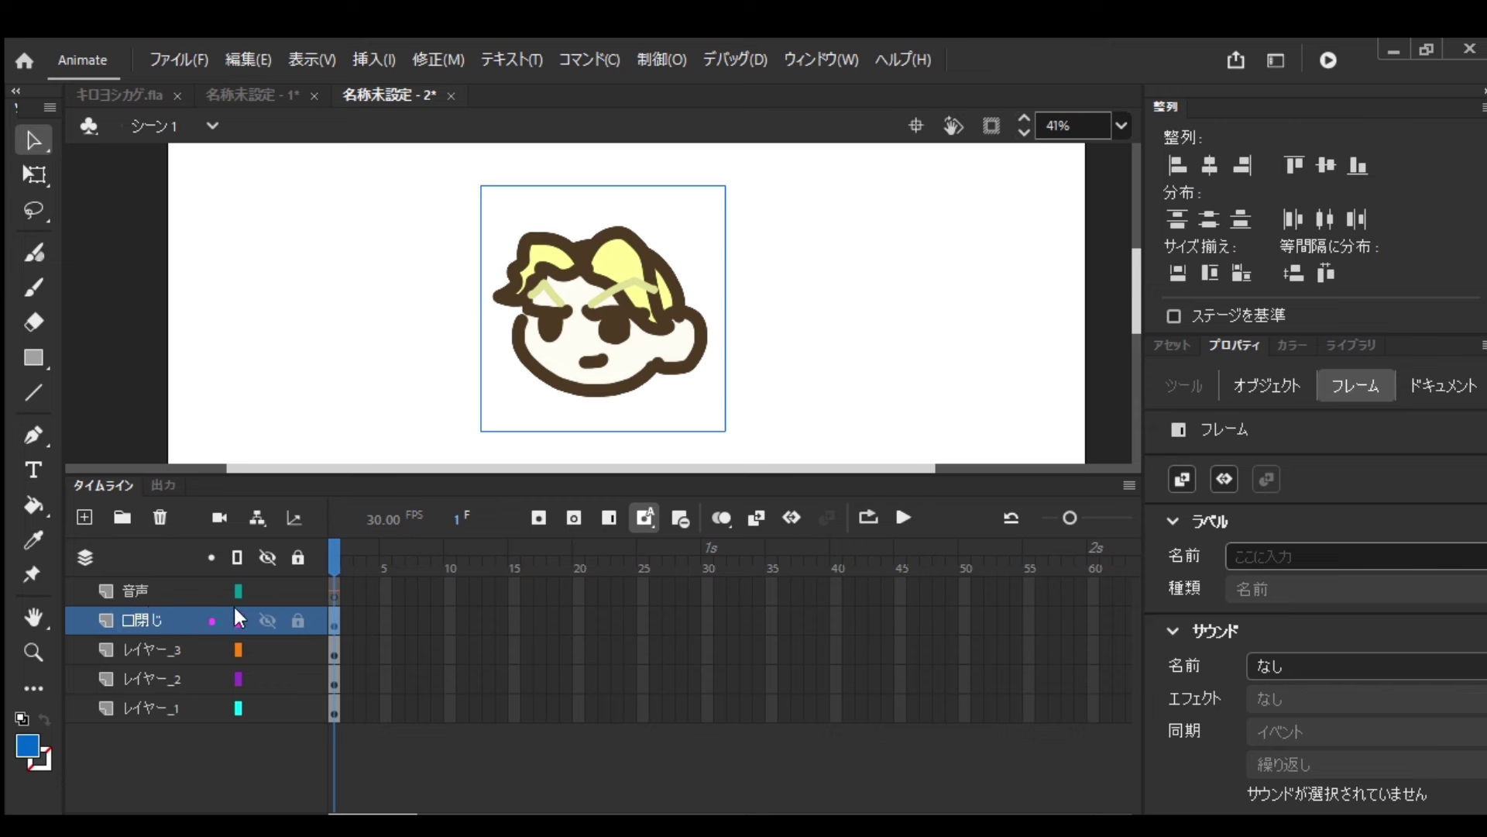
# Hide the 口閉じ layer and rename レイヤー_3 to 口開け_小
pyautogui.click(268, 620)
pyautogui.doubleClick(143, 650)
pyautogui.press('BackSpace')
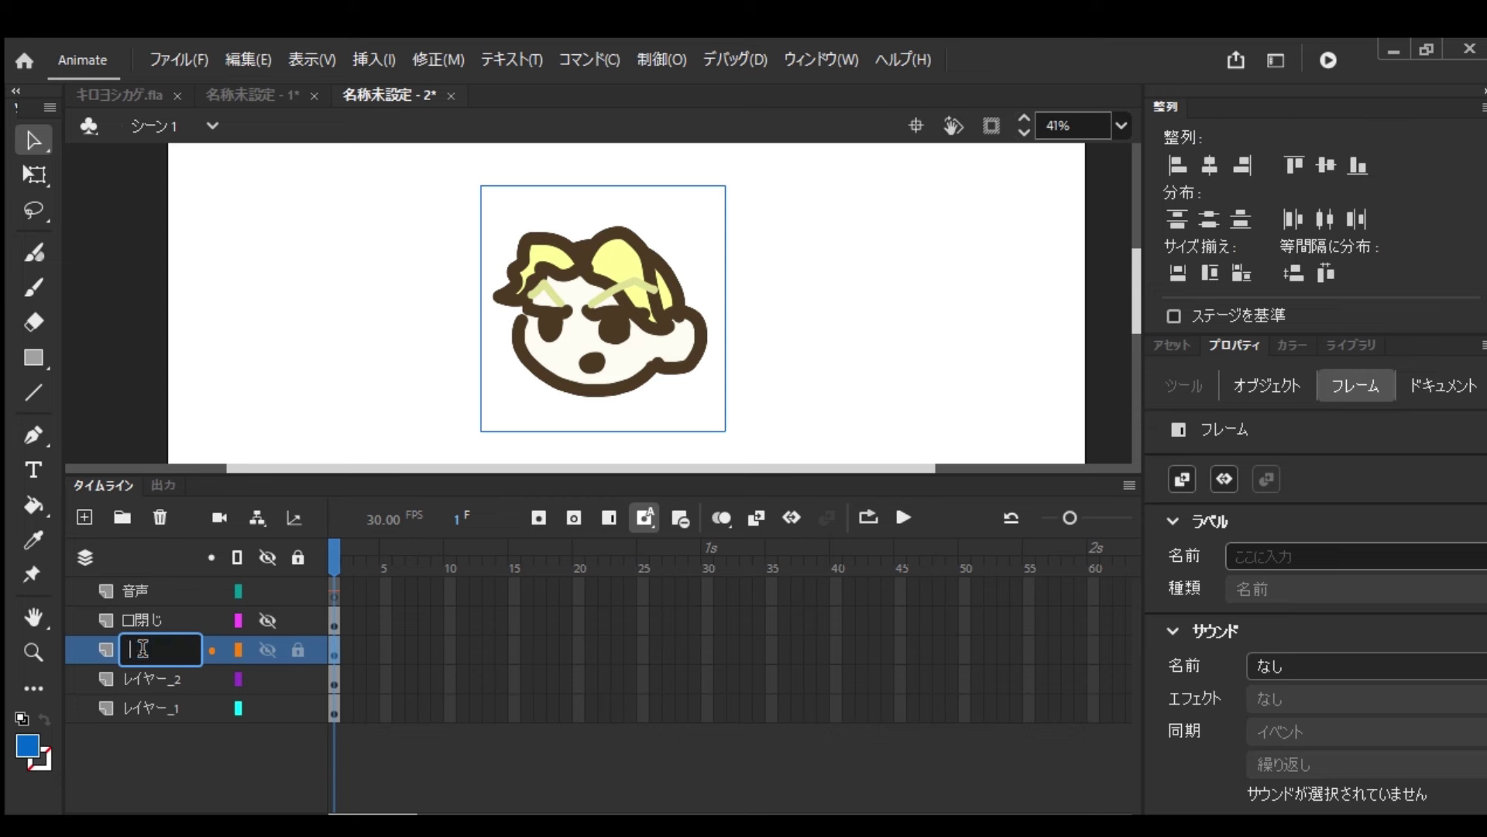
pyautogui.write('口開け_小')
pyautogui.press('Return')
# Rename レイヤー_2, which holds the wide open mouth, to 口開け_大
pyautogui.doubleClick(164, 678)
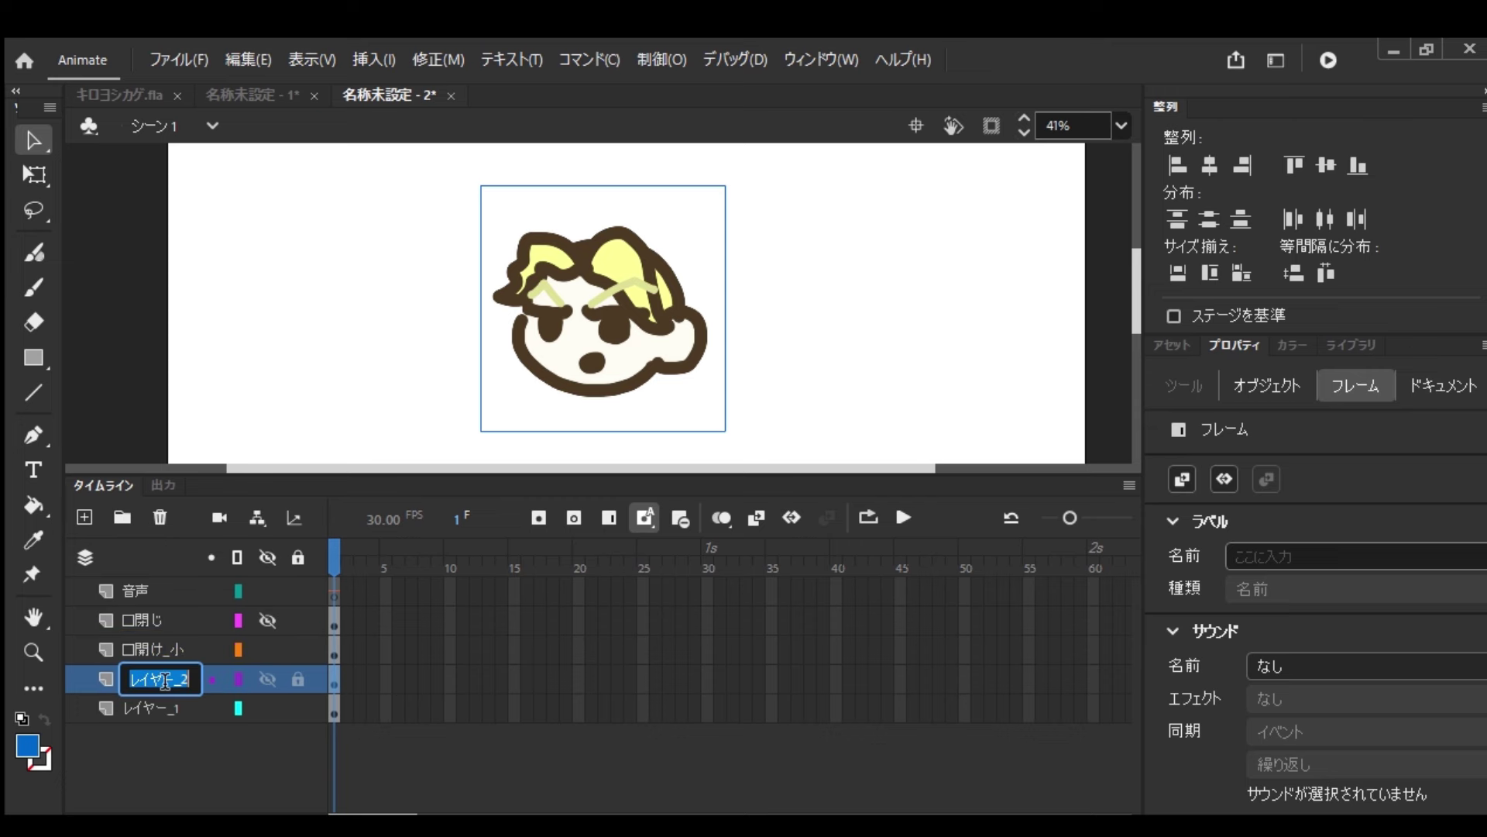
pyautogui.press('BackSpace')
pyautogui.write('口着替')
pyautogui.write('_大')
pyautogui.press('Return')
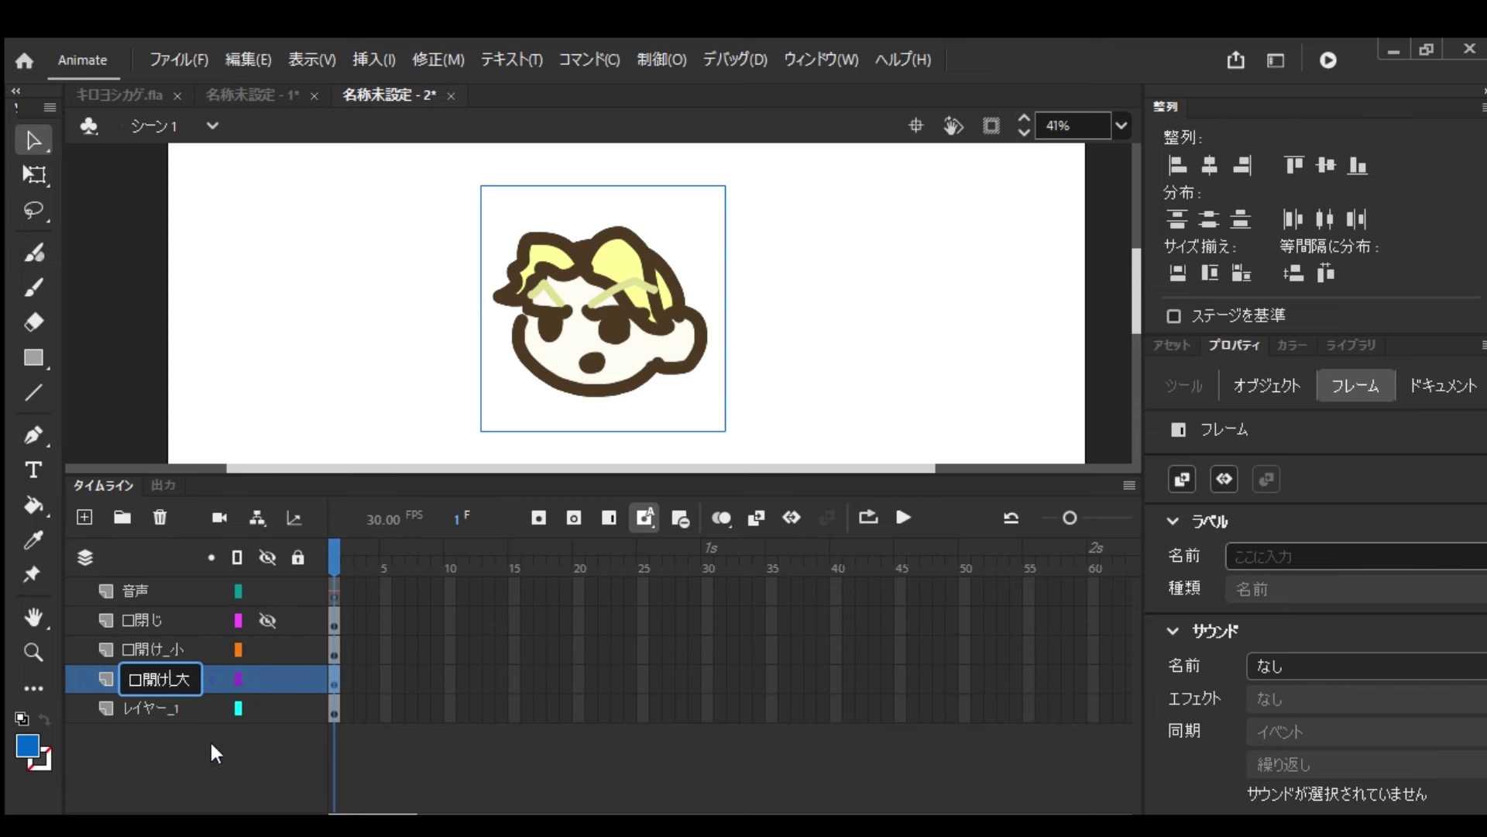
# Rename レイヤー_1 to 口イー
pyautogui.press('Tab')
pyautogui.press('BackSpace')
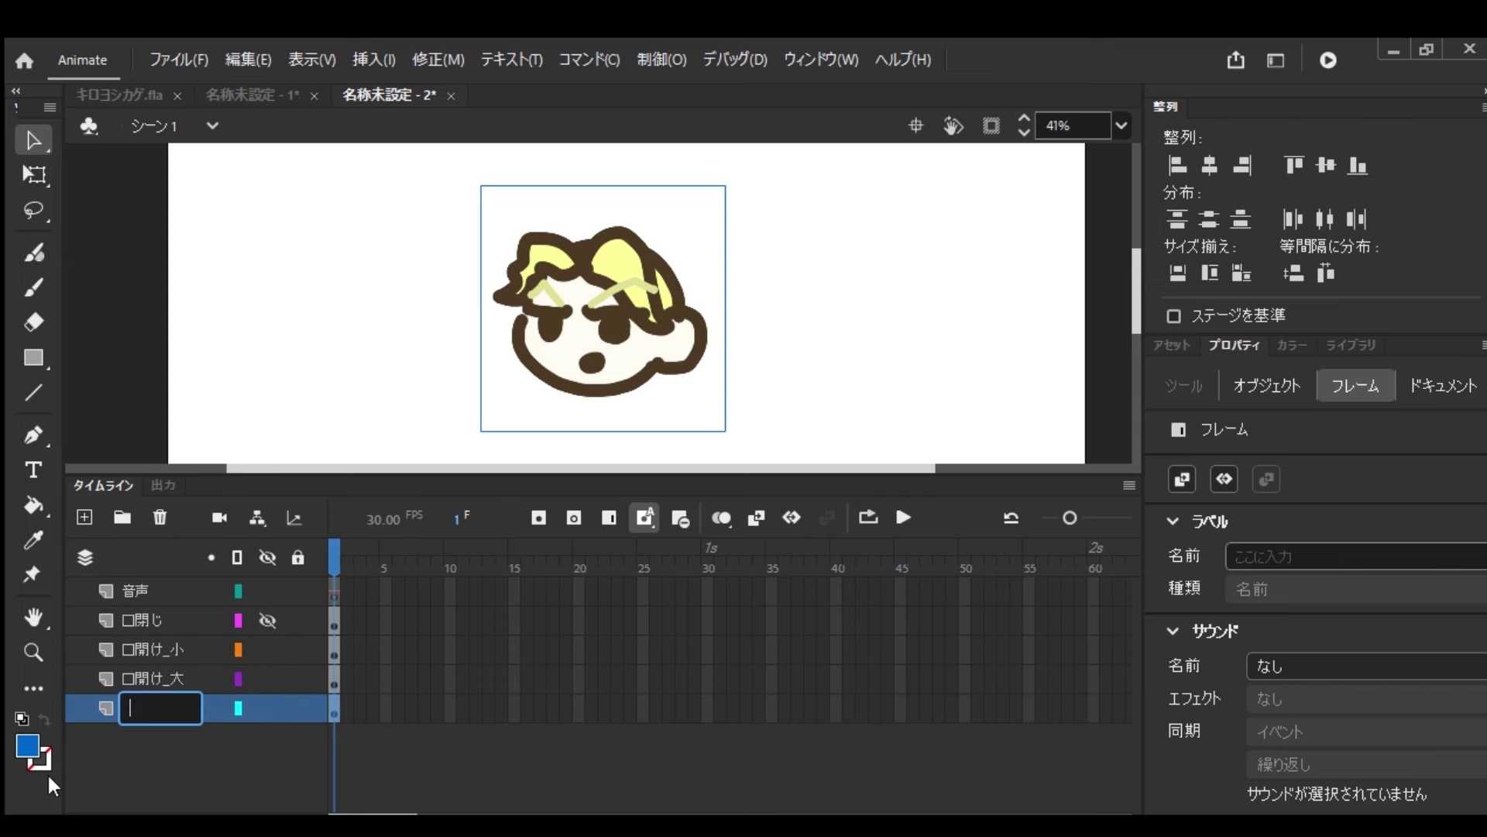
pyautogui.write('口イー')
pyautogui.press('Return')
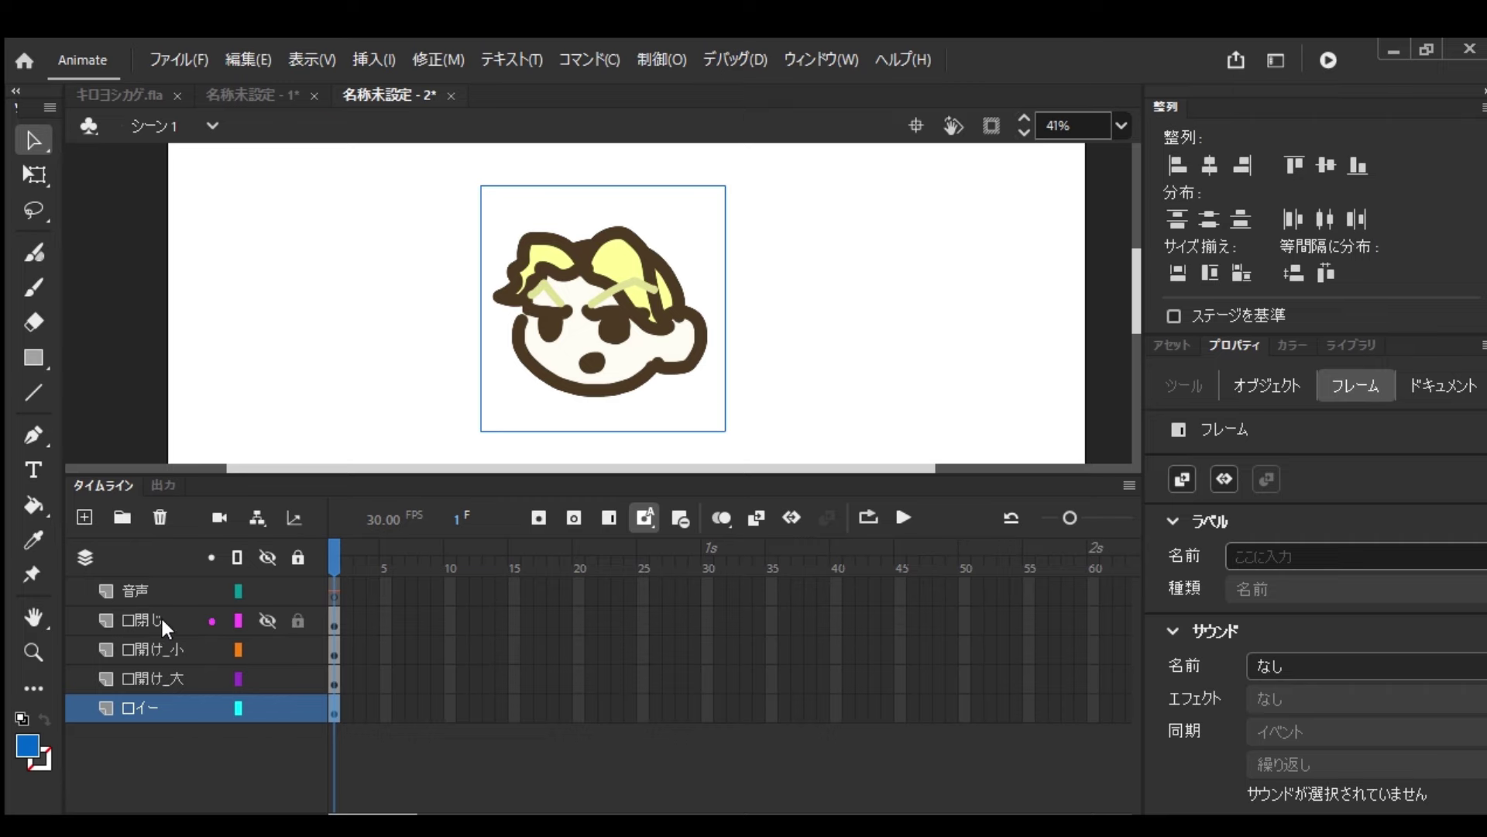
# Check the 音声 layer's sound sync setting and convert the four mouth layers into one グラフィック symbol named 口
pyautogui.click(149, 591)
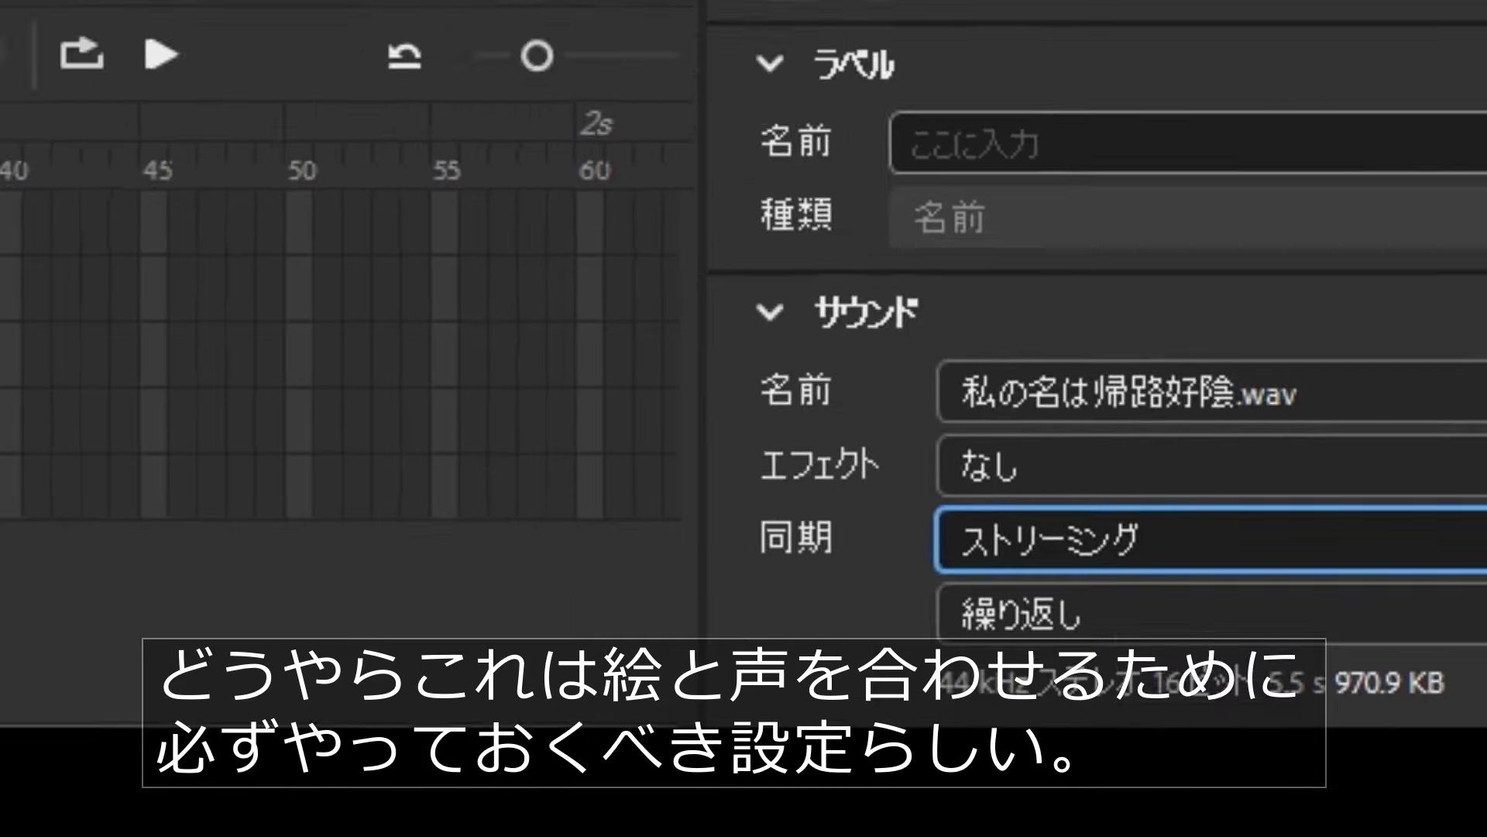
pyautogui.click(141, 621)
pyautogui.keyDown('shift'); pyautogui.click(137, 701); pyautogui.keyUp('shift')
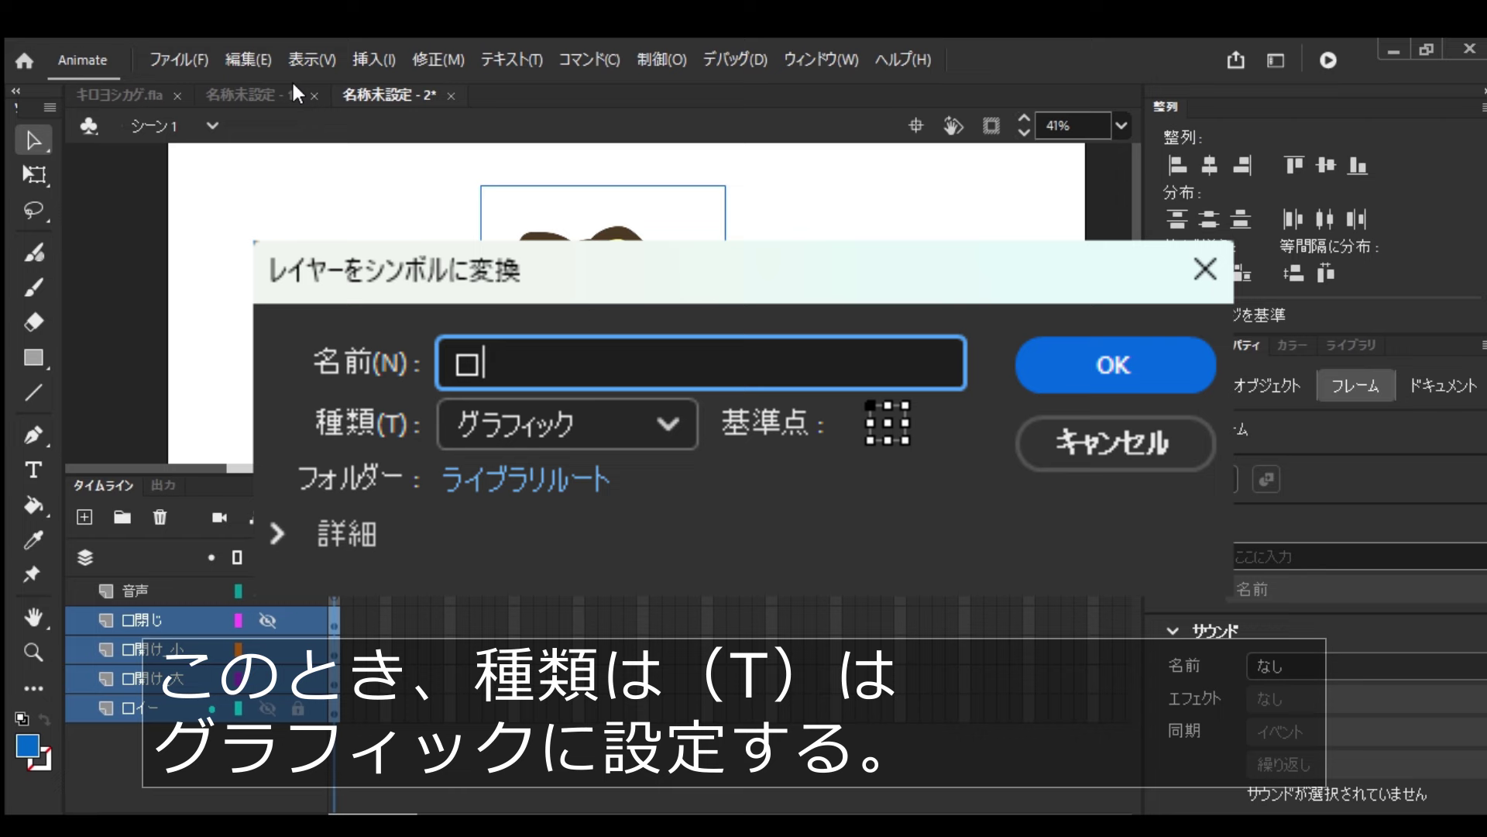
pyautogui.press('Return')
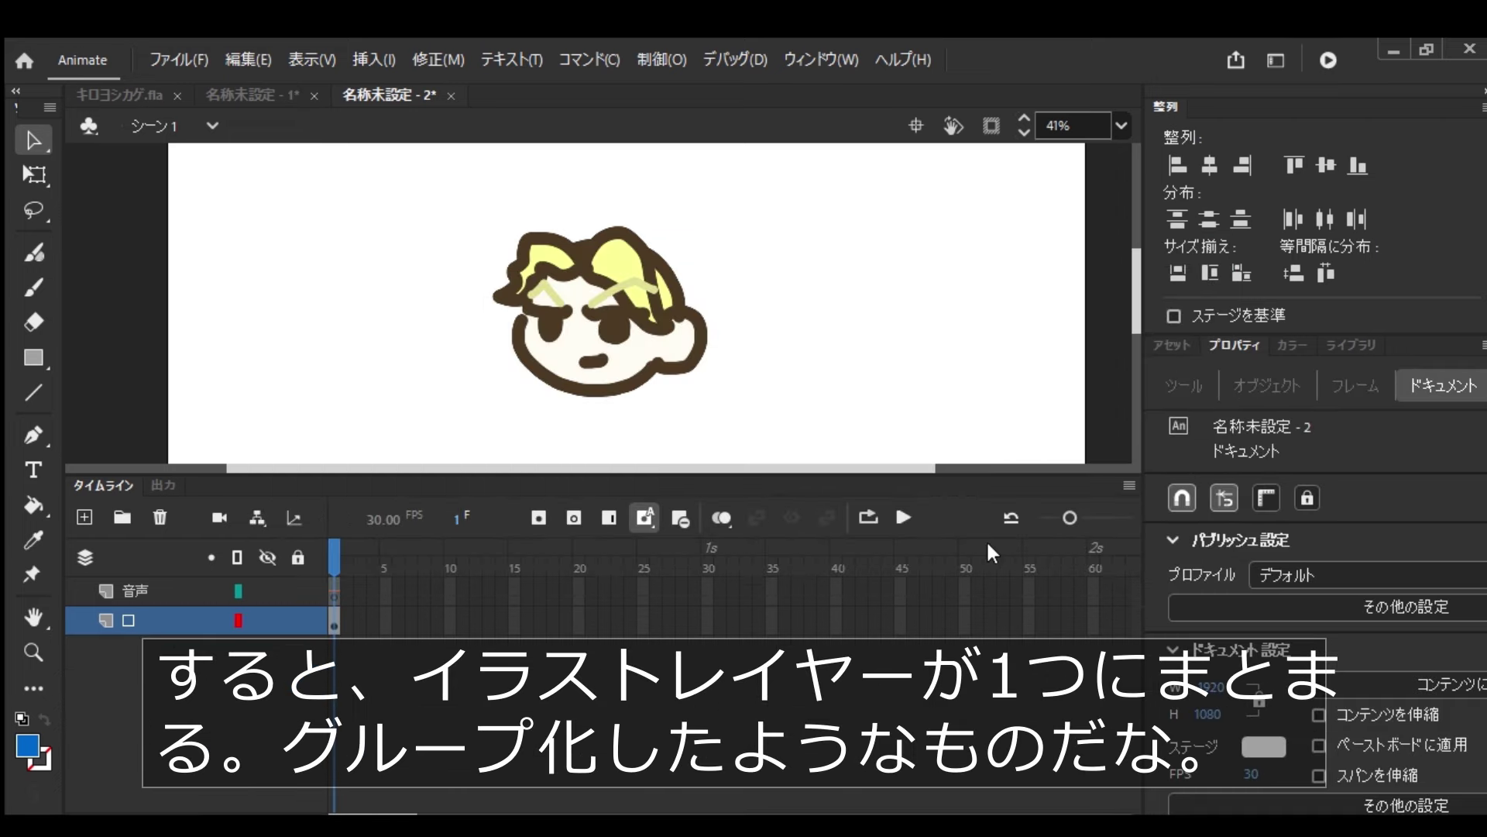
# Insert frames on both the 音声 and 口 layers so they extend to about 5 seconds
pyautogui.moveTo(1067, 513); pyautogui.dragTo(1012, 515)
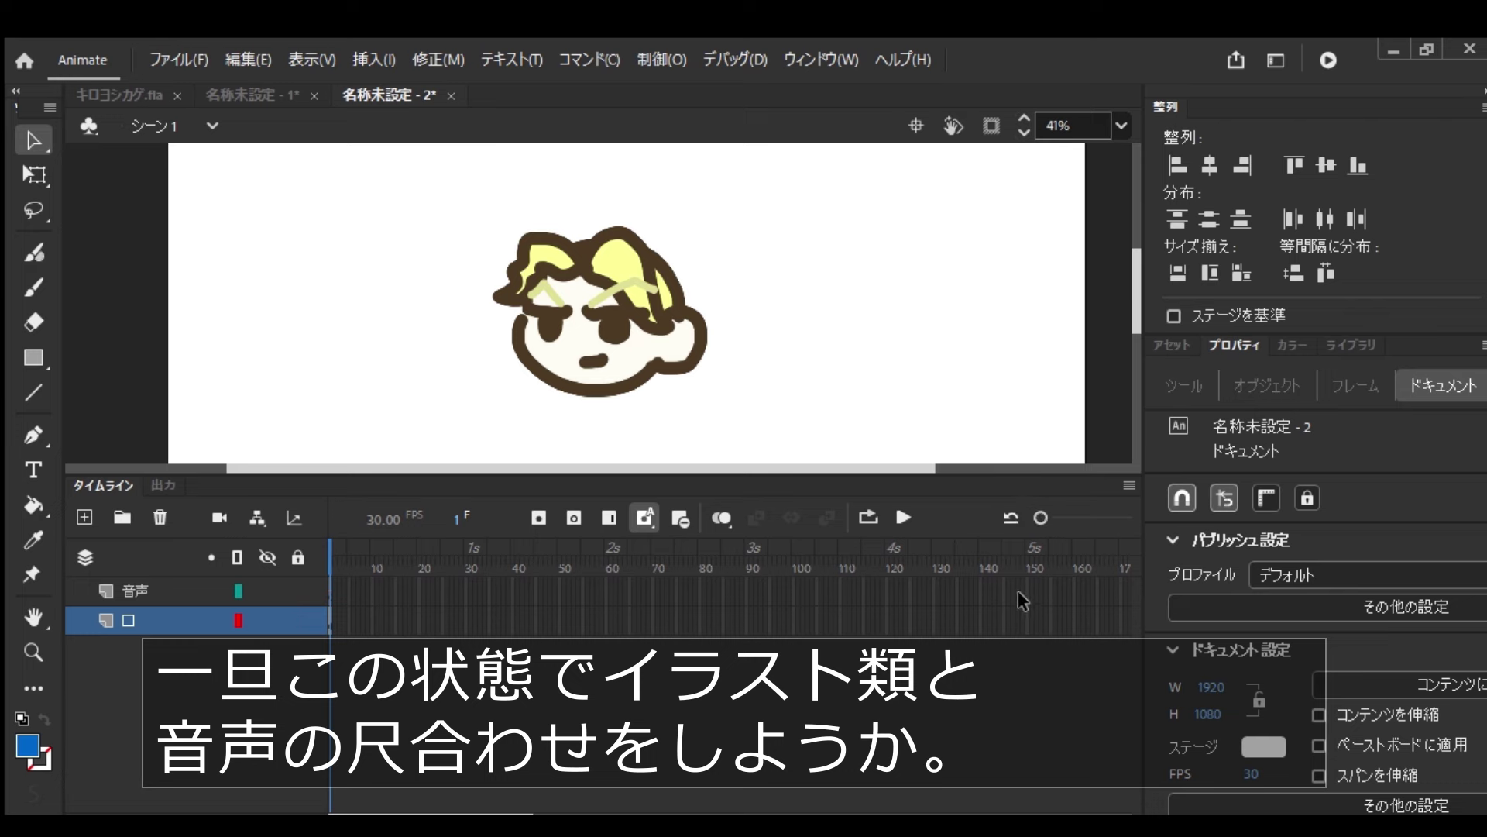
pyautogui.moveTo(1027, 586); pyautogui.dragTo(333, 624)
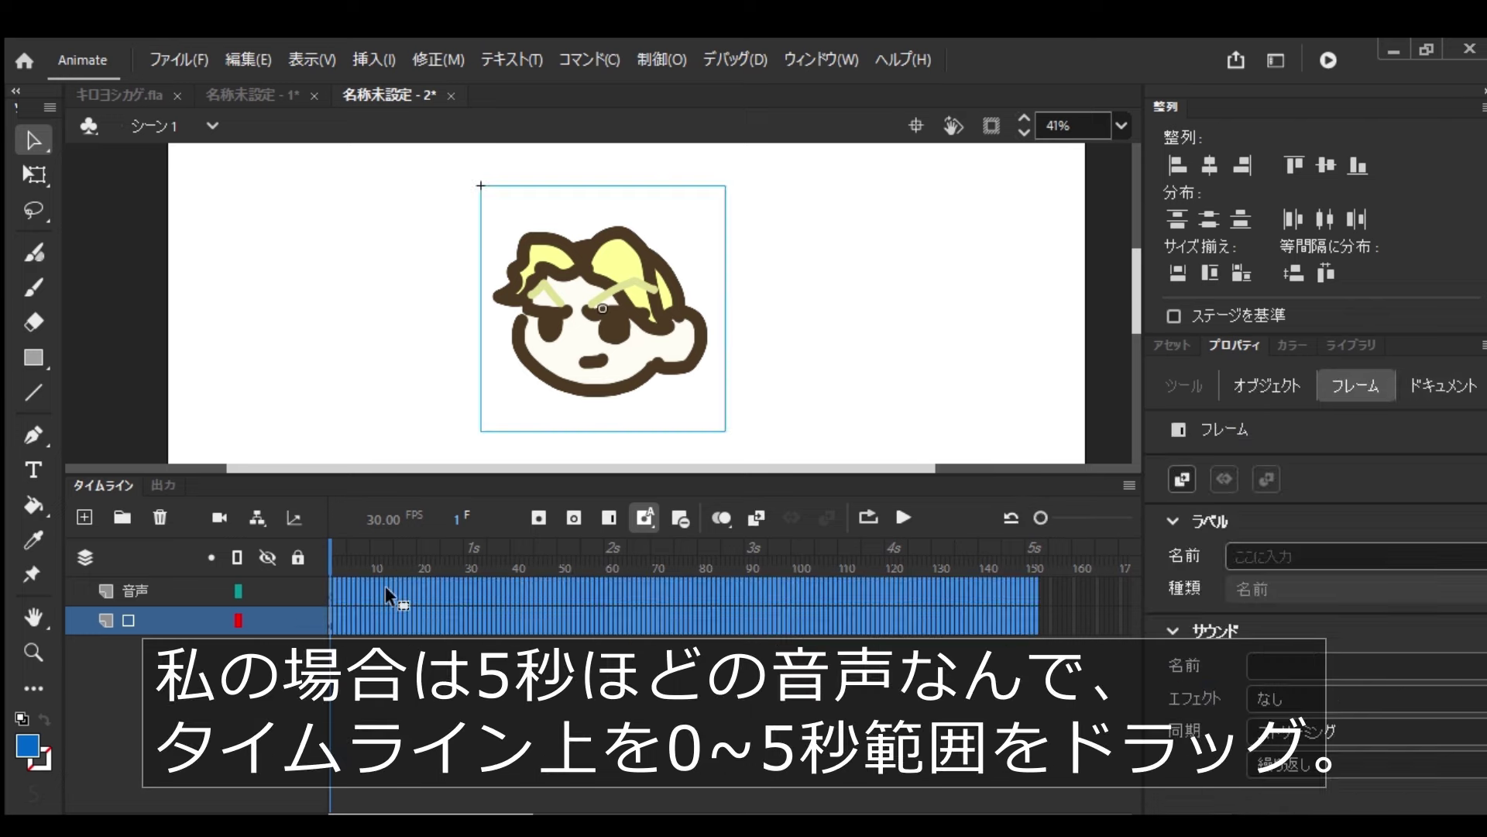
pyautogui.click(609, 524)
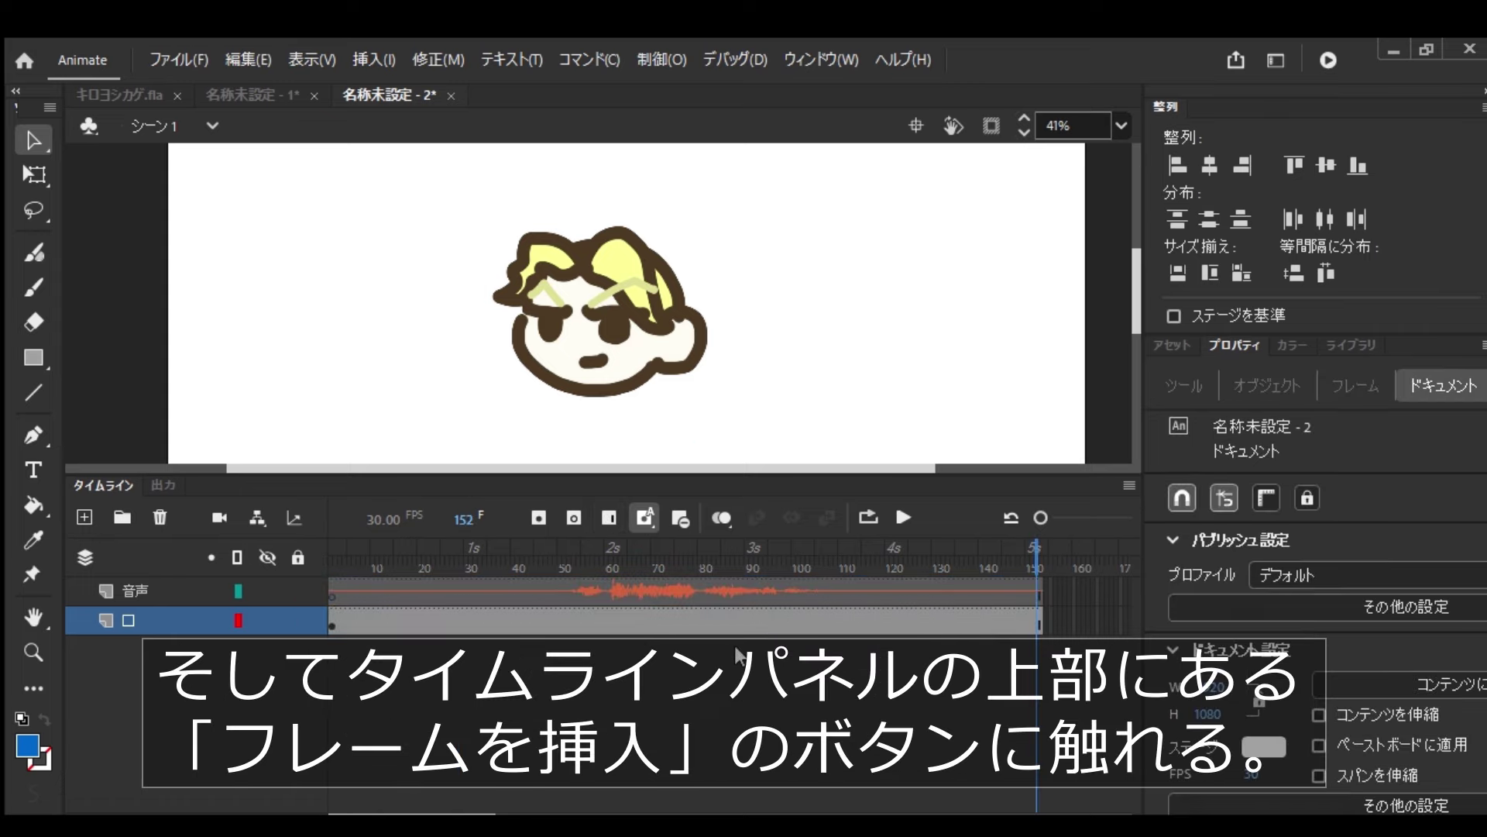
# Select the 口 layer and open the 口 symbol from the library for editing
pyautogui.click(173, 618)
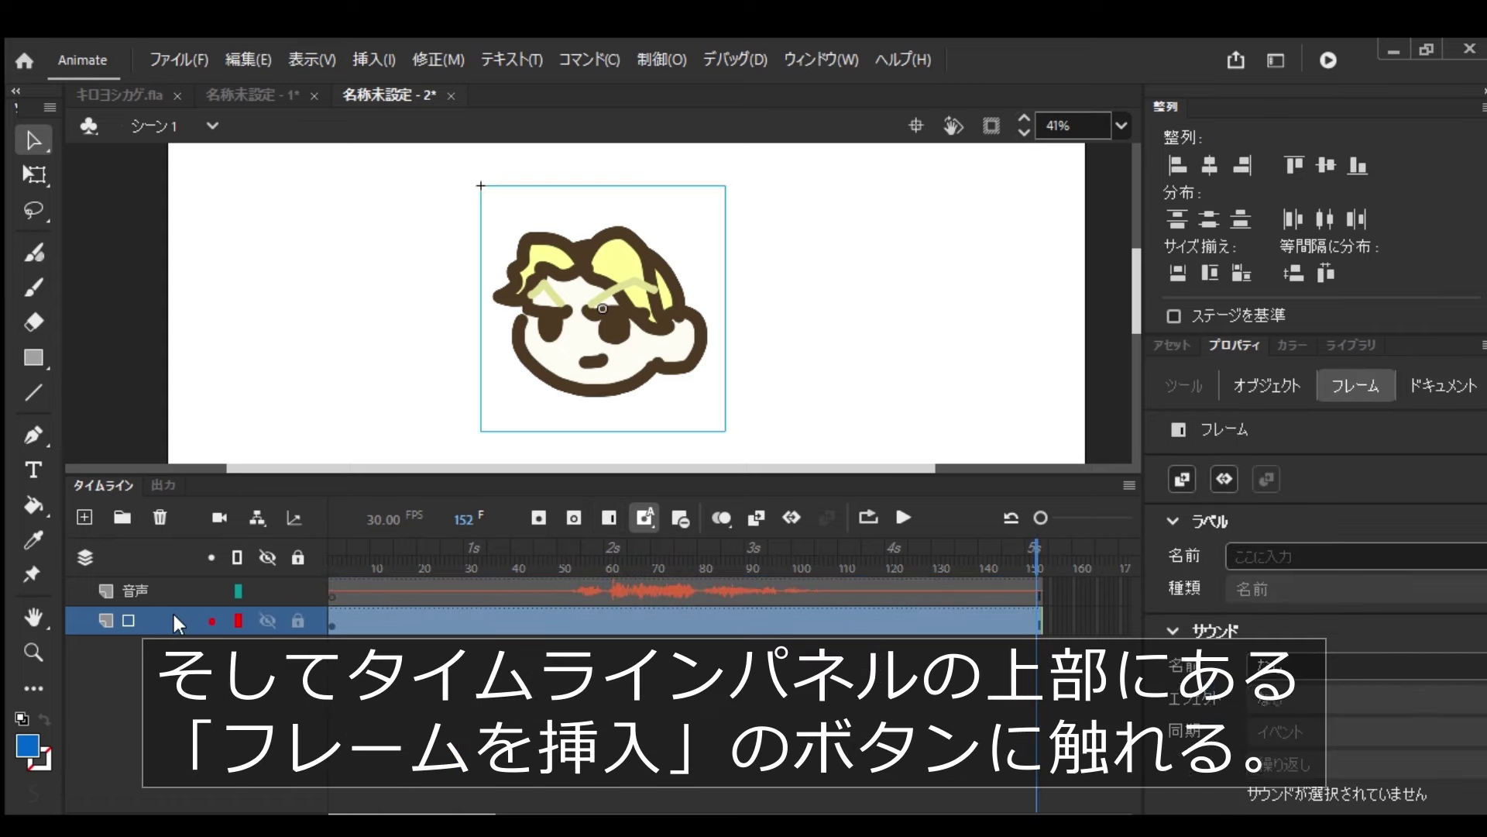
pyautogui.click(1440, 384)
pyautogui.click(1351, 345)
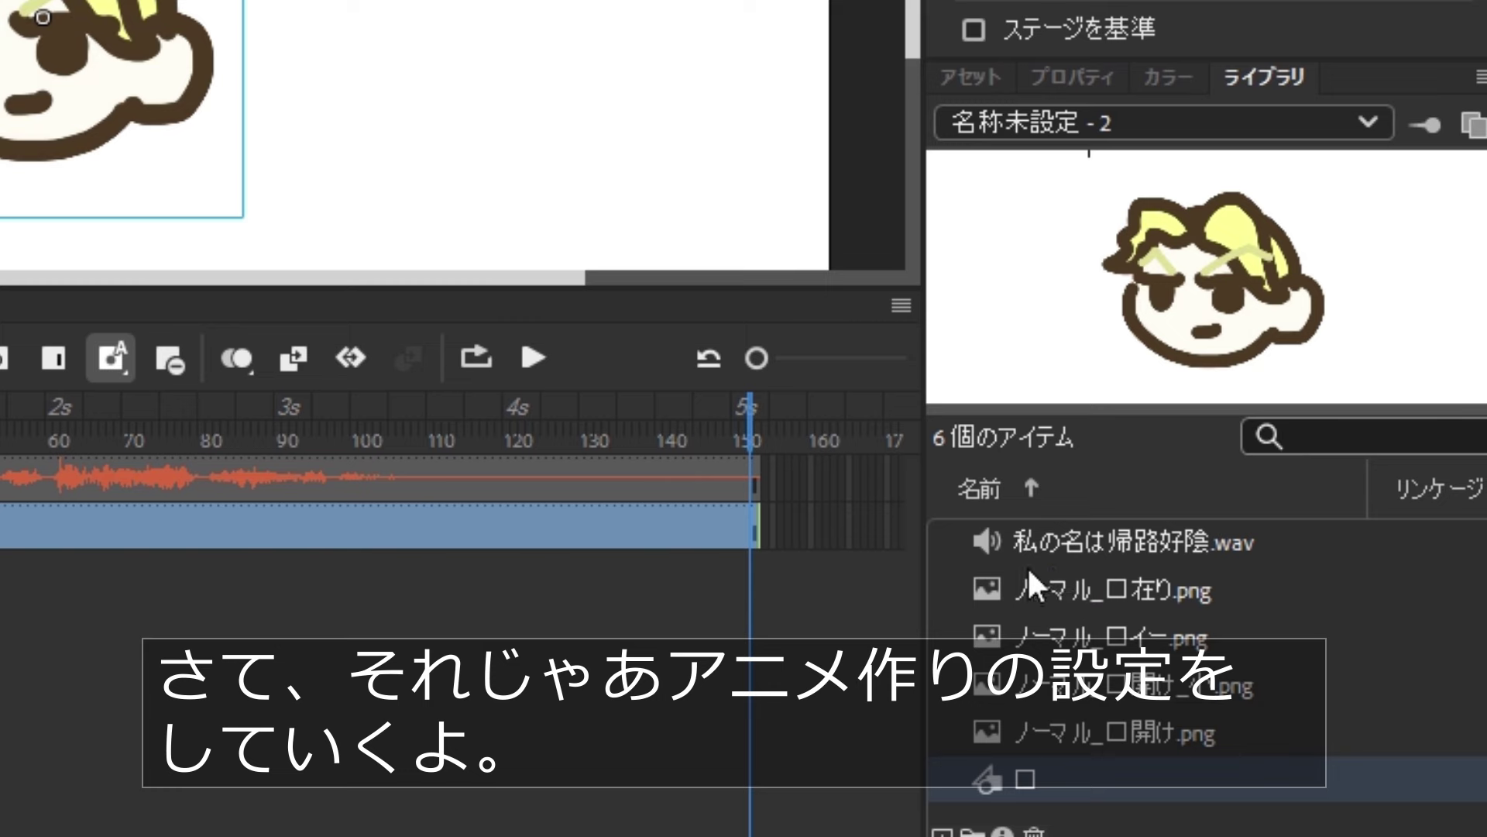
pyautogui.doubleClick(973, 767)
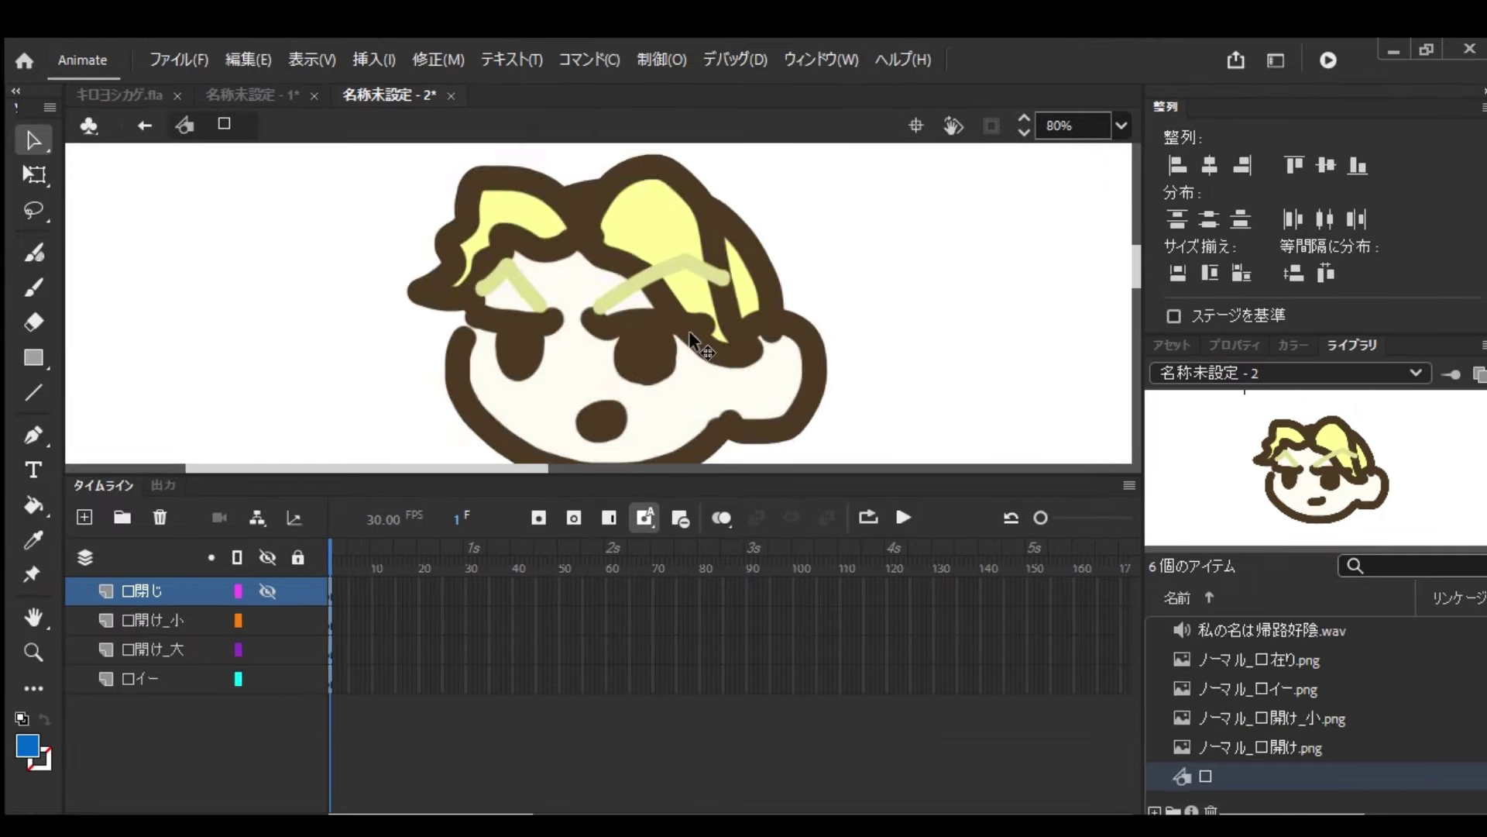
# Move the keyframes of 口開け_小, 口開け_大 and 口イー onto frames 2, 3 and 4 of the 口閉じ layer
pyautogui.scroll(-3, 692, 341)
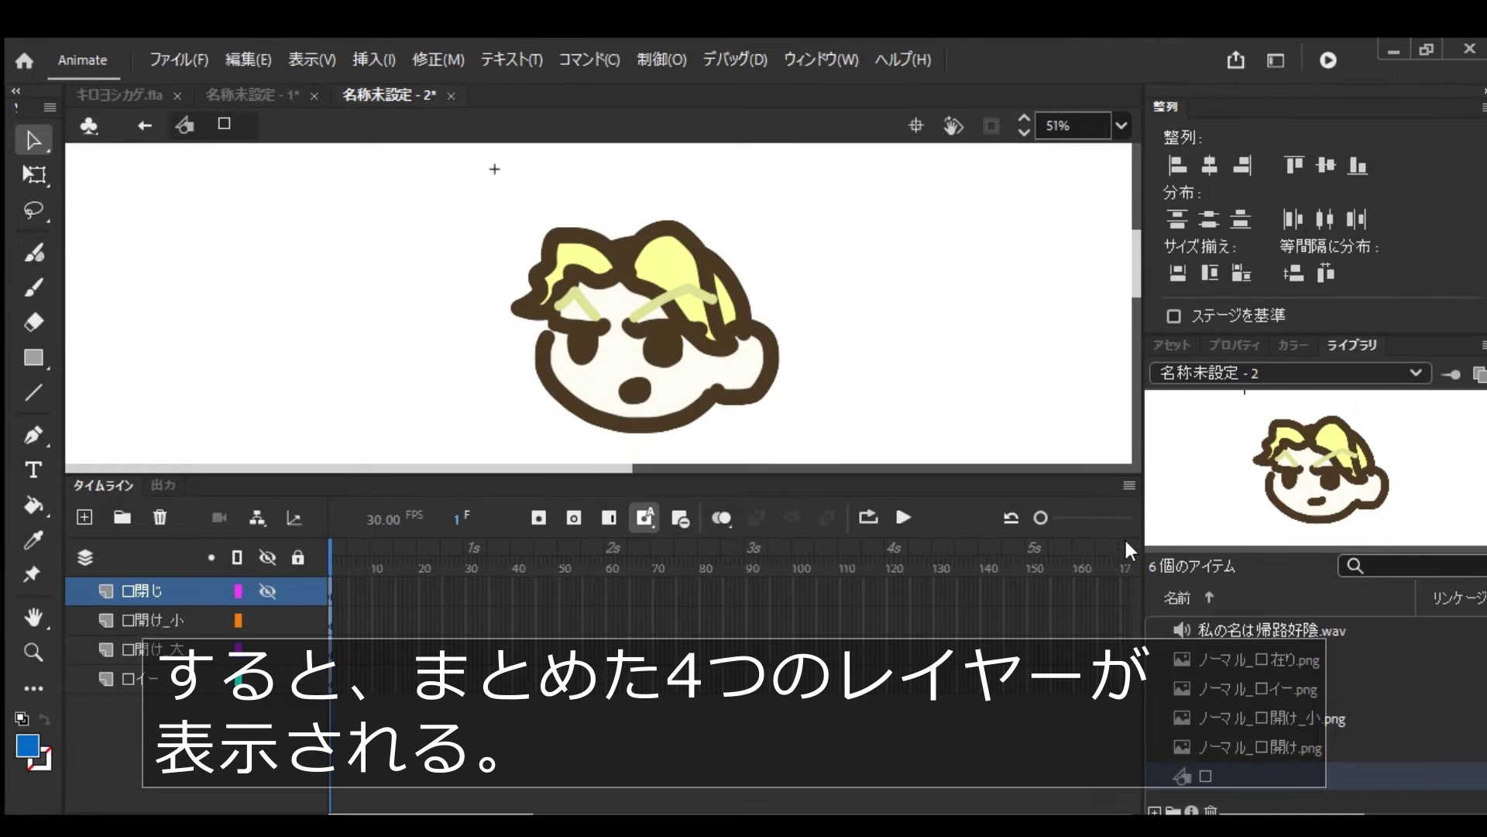
pyautogui.moveTo(1040, 515); pyautogui.dragTo(1097, 516)
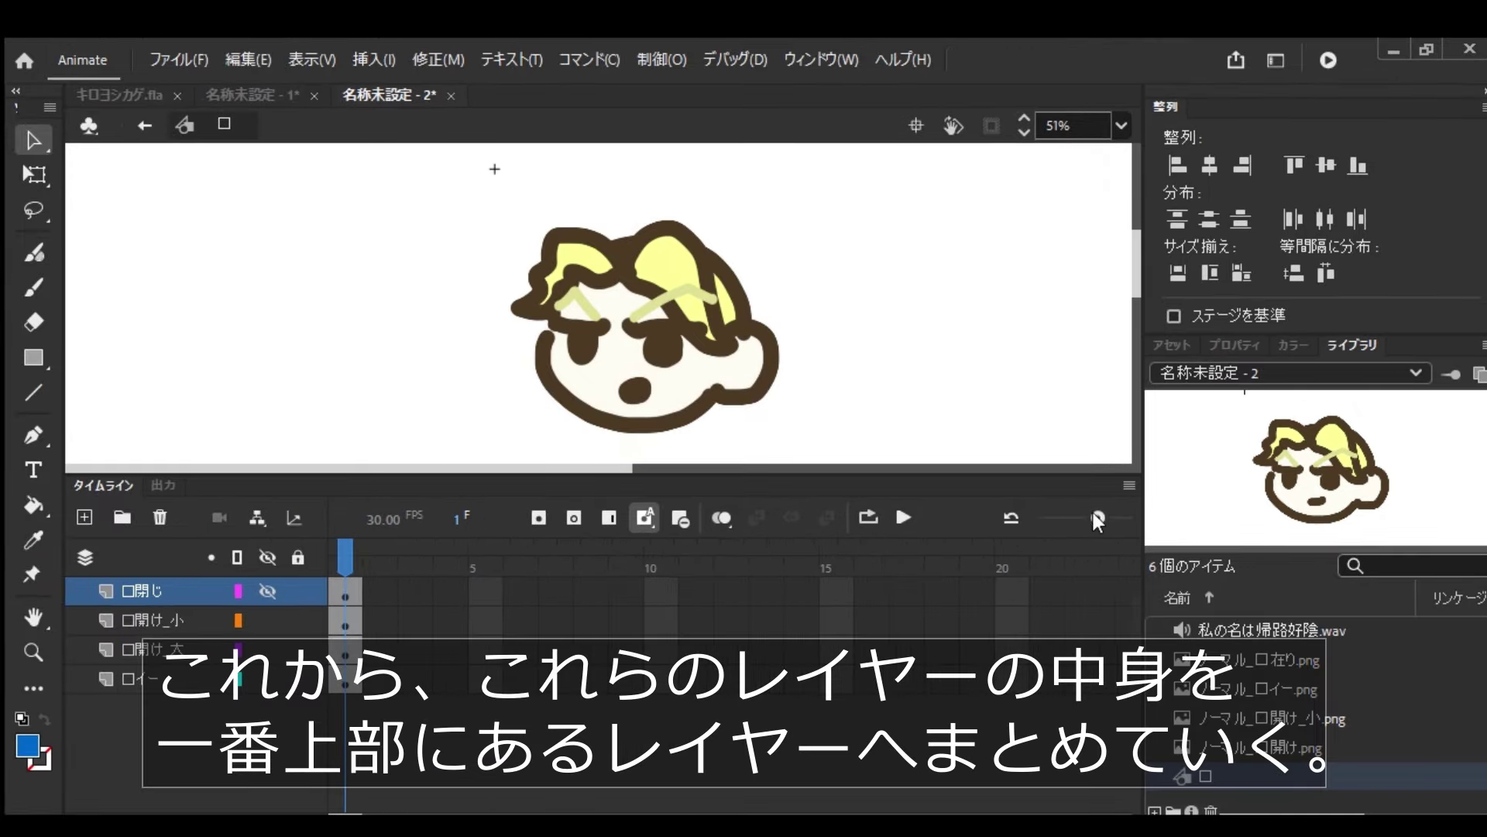
pyautogui.click(338, 613)
pyautogui.moveTo(338, 614); pyautogui.dragTo(380, 592)
pyautogui.click(338, 639)
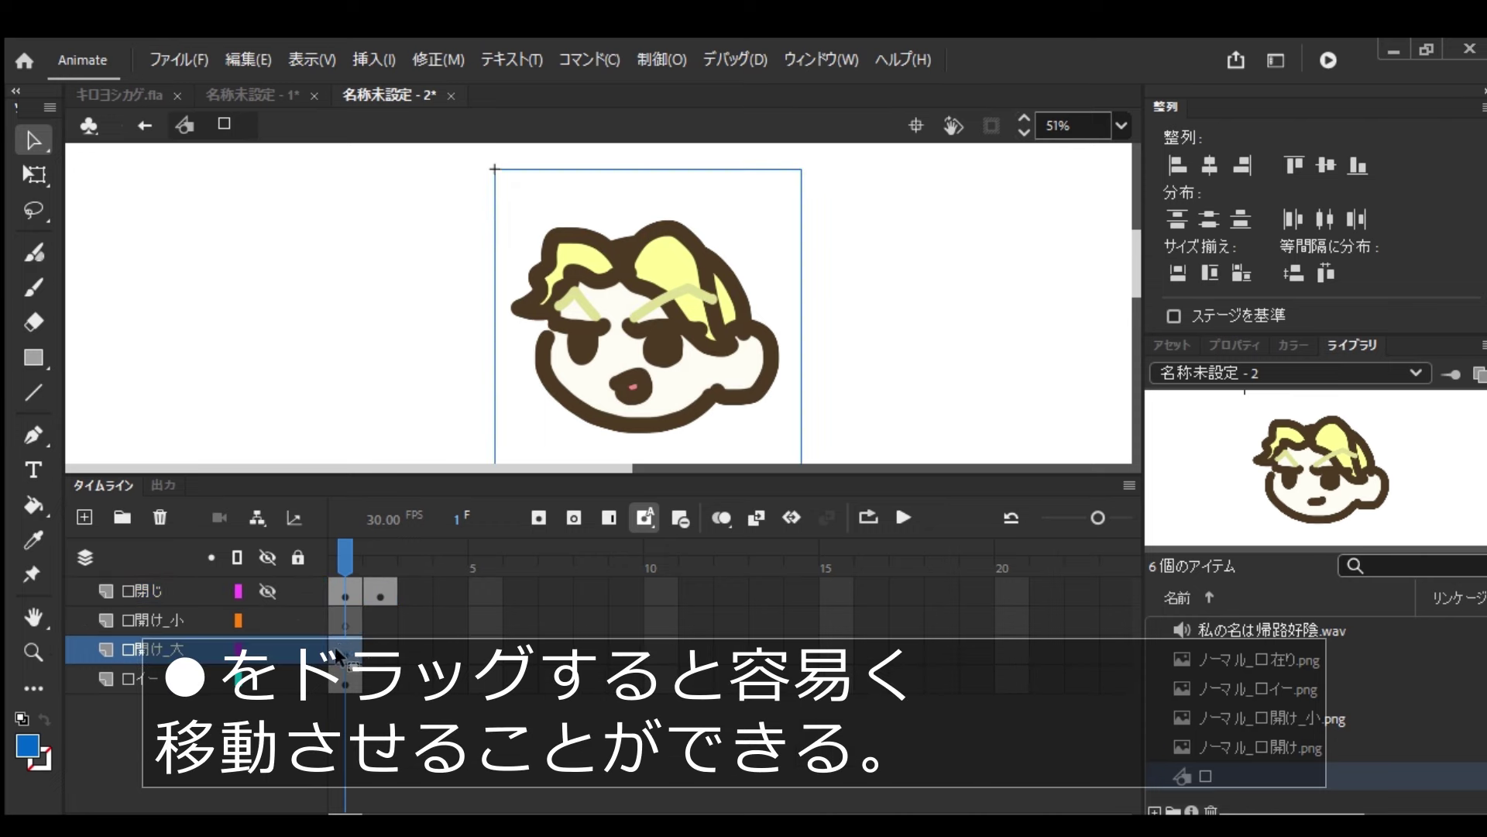
pyautogui.moveTo(337, 639); pyautogui.dragTo(416, 593)
pyautogui.click(338, 681)
pyautogui.moveTo(338, 681); pyautogui.dragTo(450, 594)
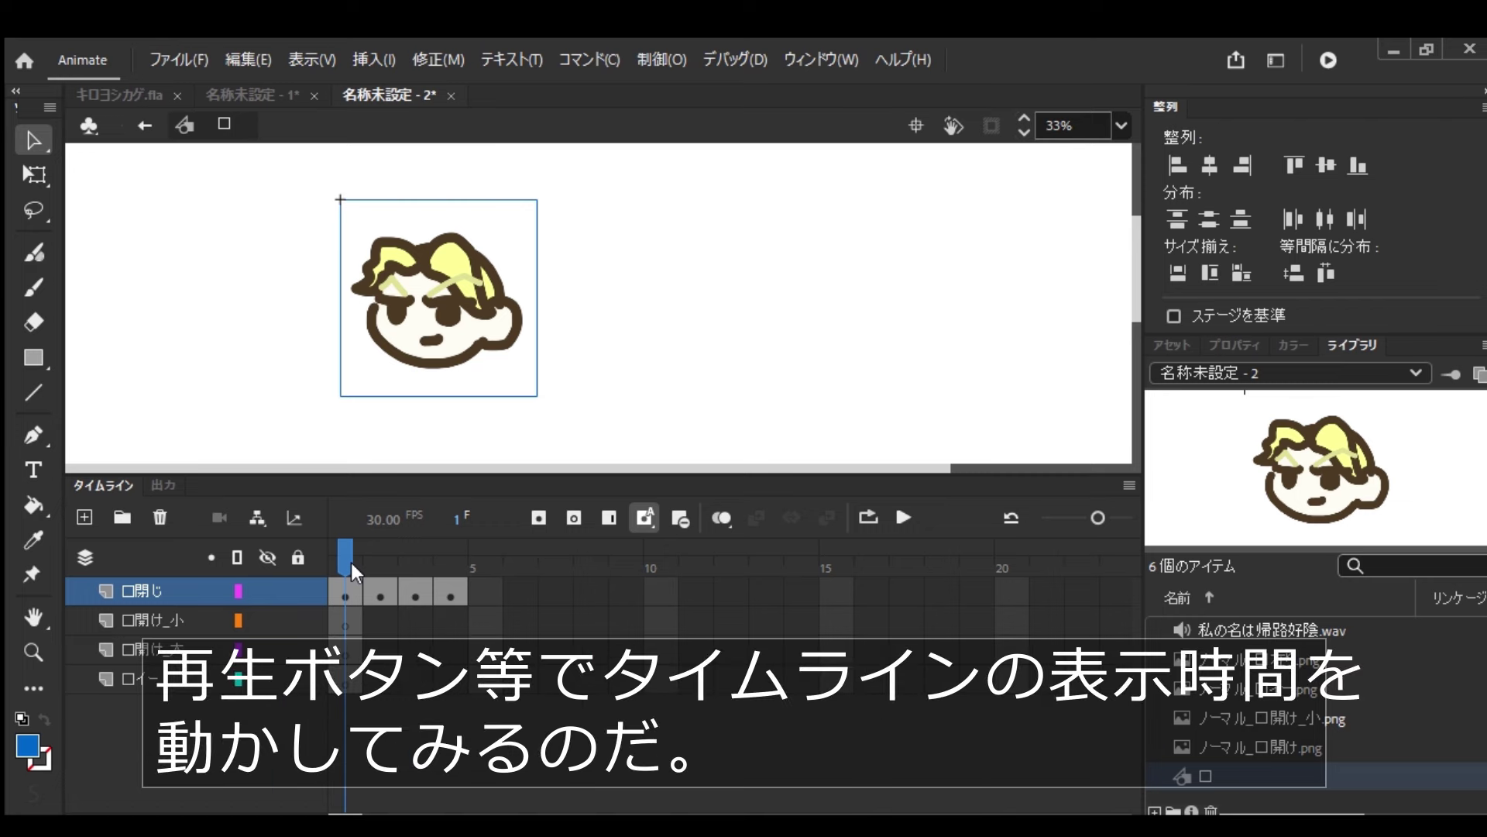
# Preview the mouth frames inside the 口 symbol and return to シーン 1
pyautogui.moveTo(351, 562)
pyautogui.mouseDown()
pyautogui.moveTo(448, 571)
pyautogui.moveTo(348, 564)
pyautogui.mouseUp()
pyautogui.press('space')
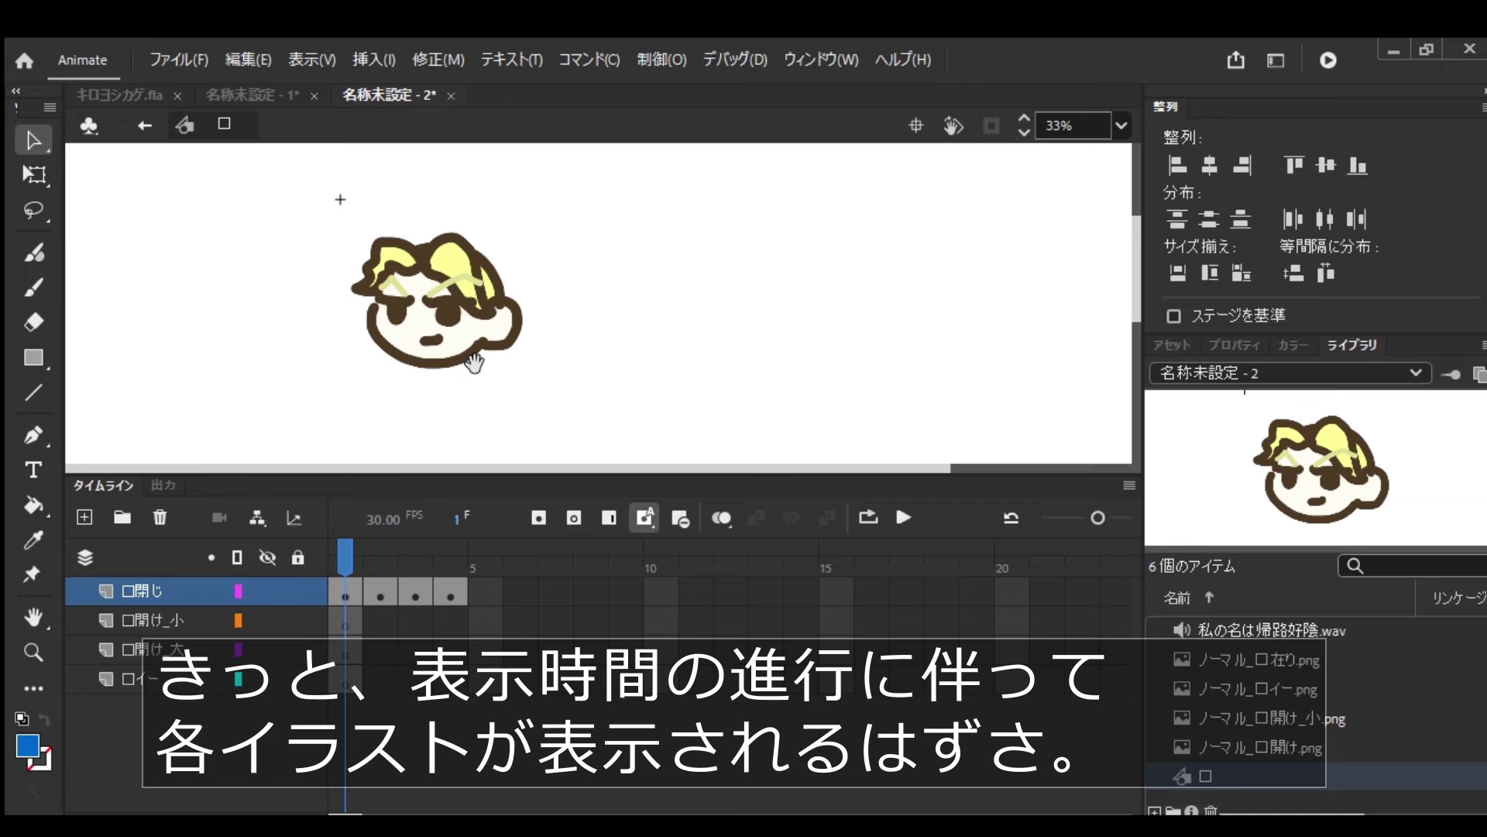
pyautogui.moveTo(474, 362); pyautogui.dragTo(685, 380)
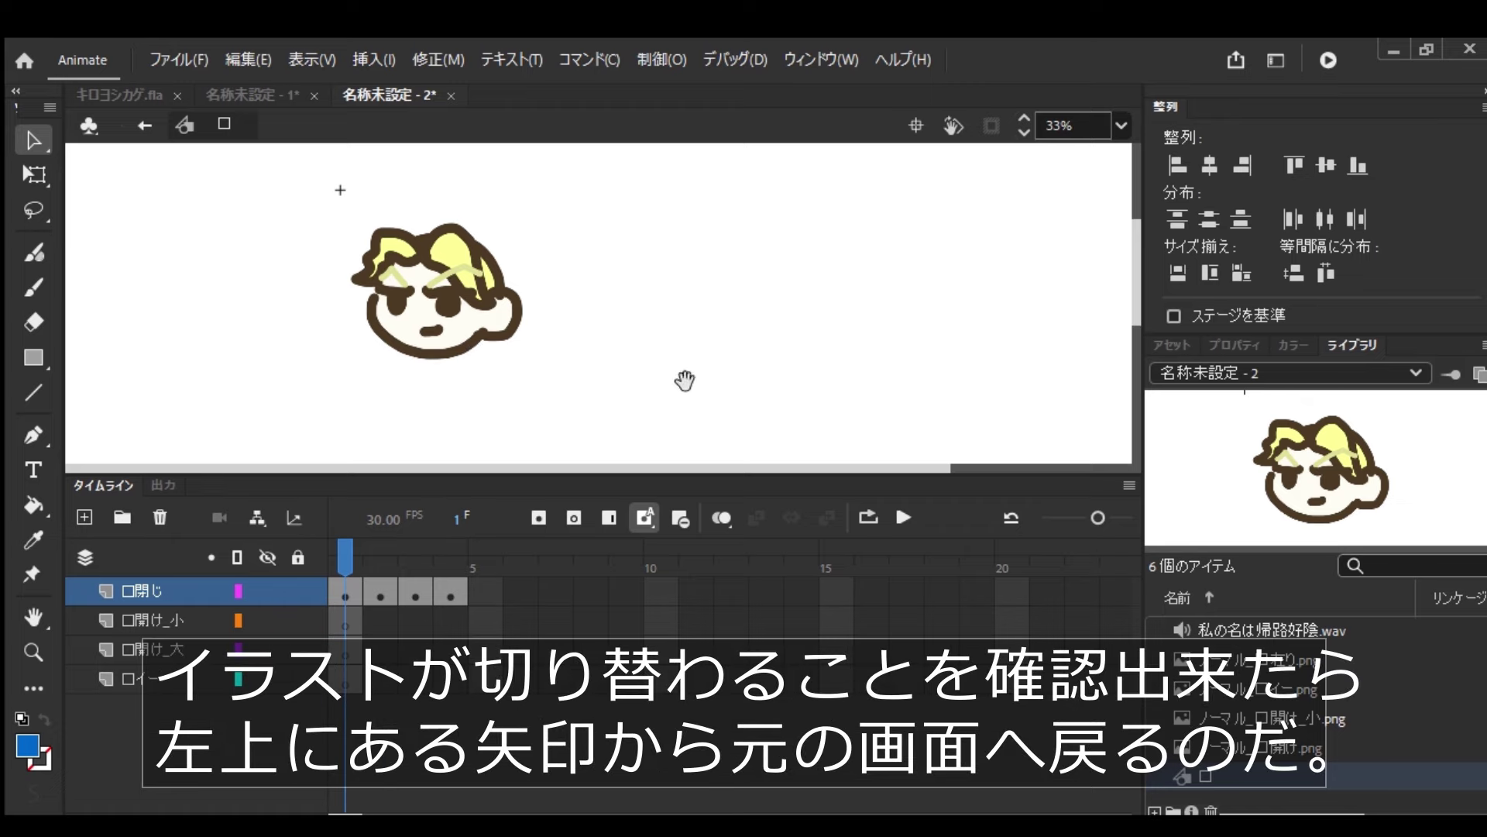
pyautogui.click(143, 126)
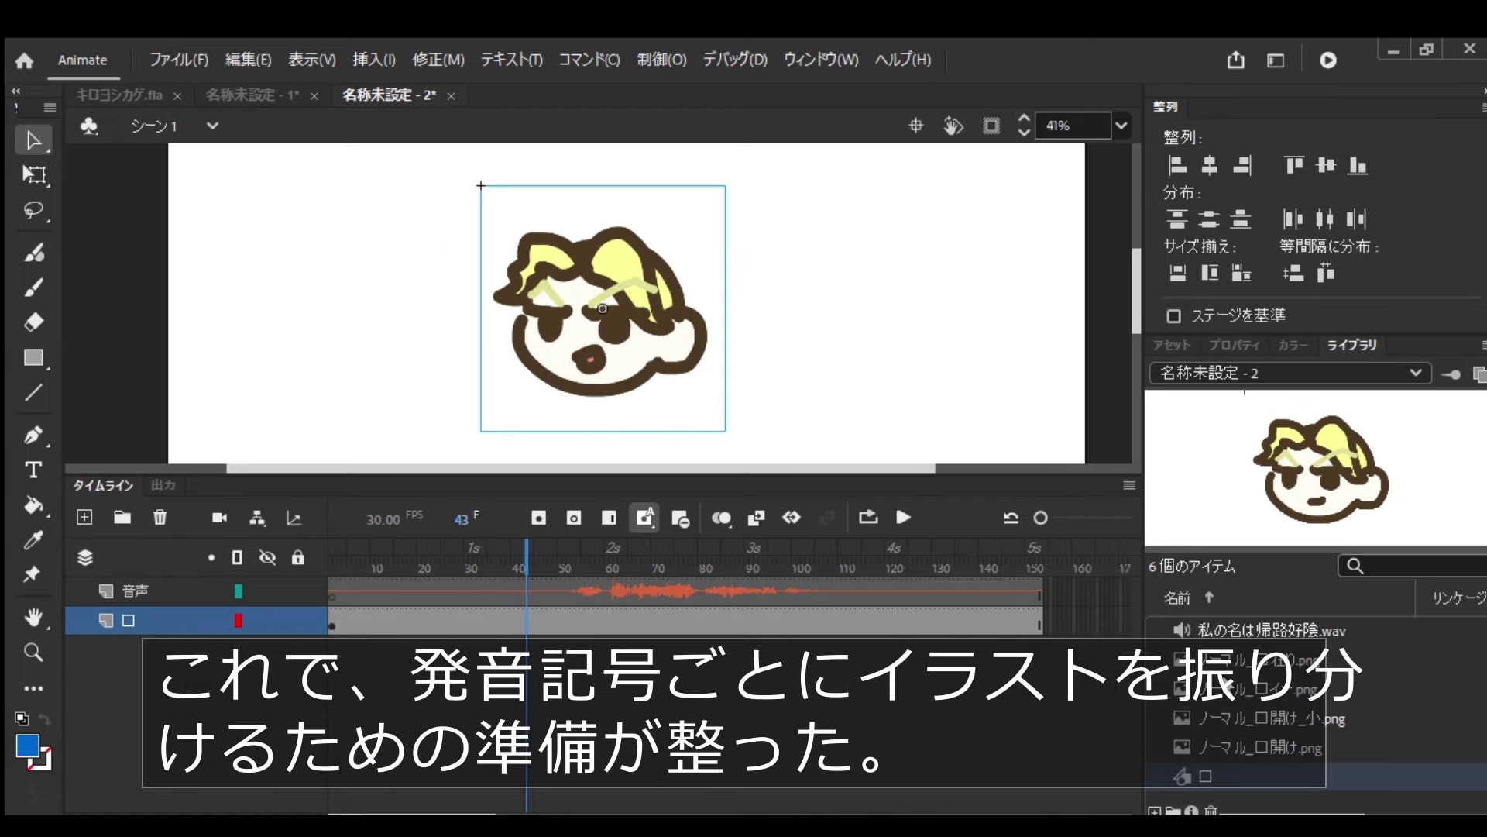
# Apply リップシンク to the 口 graphic using the sound on the 音声 layer
pyautogui.click(1234, 343)
pyautogui.scroll(-2, 1394, 682)
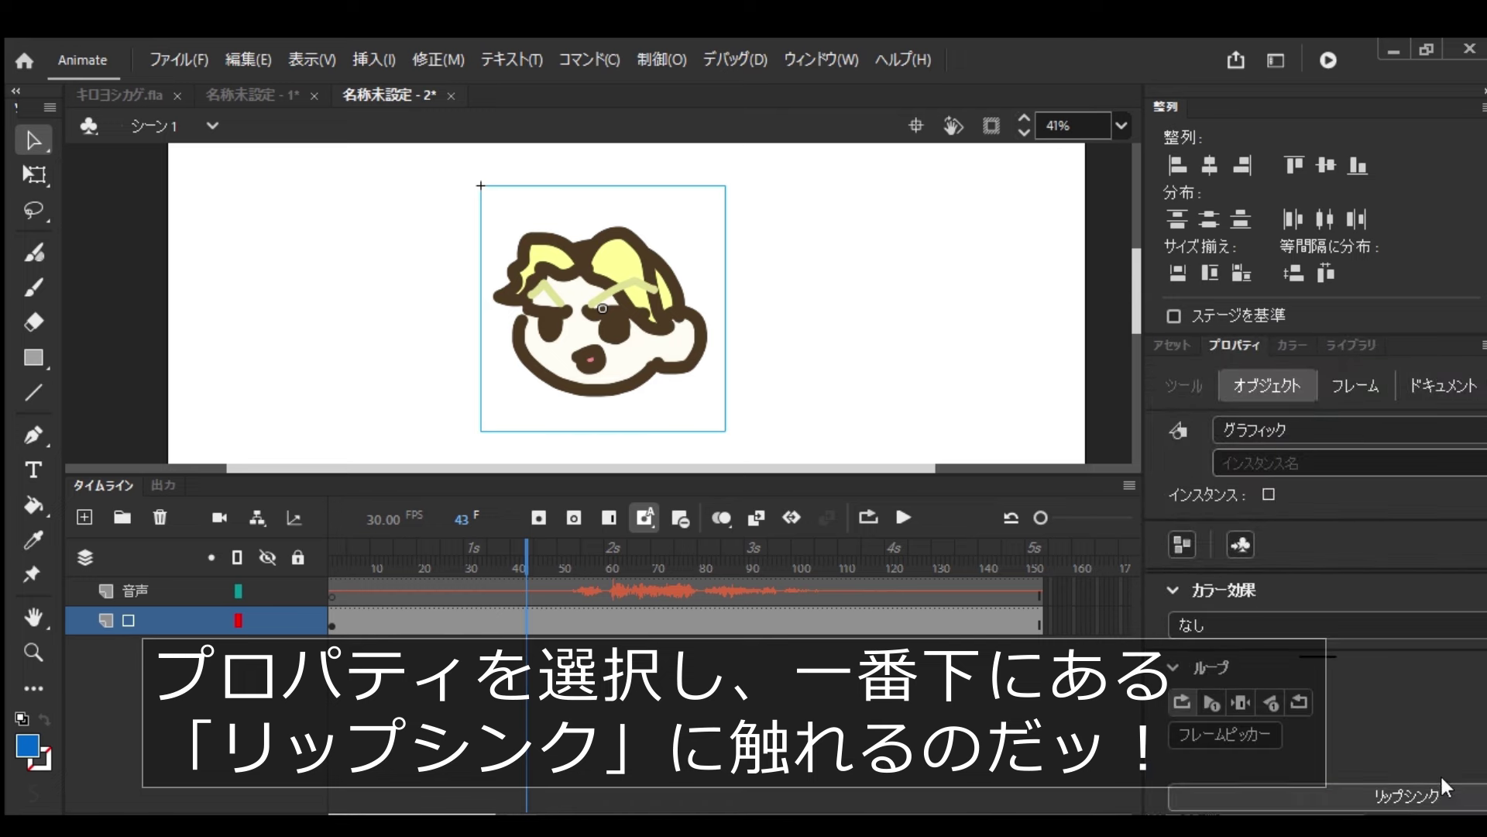
pyautogui.click(1386, 775)
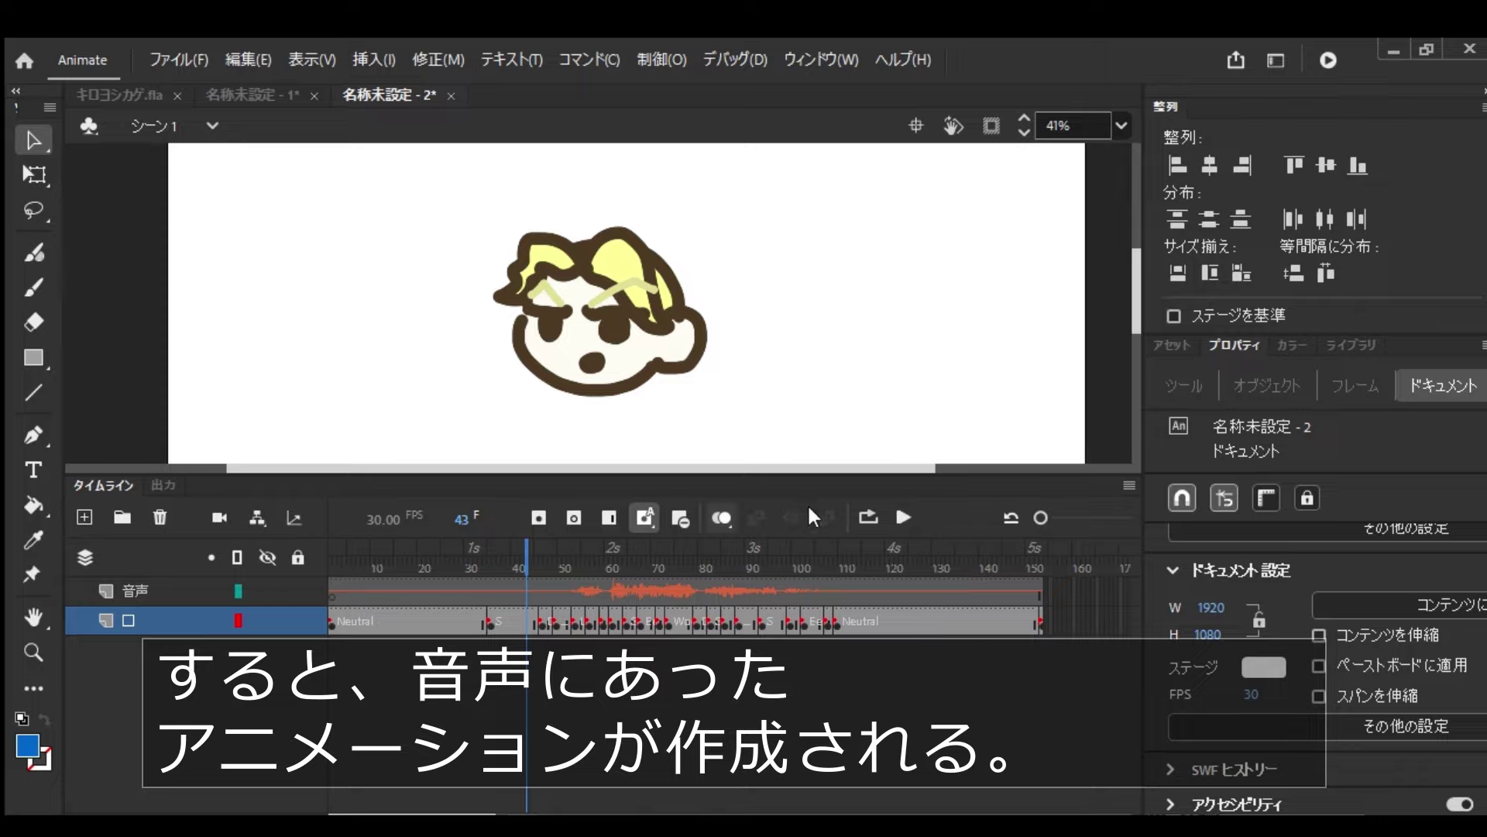
# Play the lip-sync animation from the first frame to review the mouth movement, and stop playback
pyautogui.moveTo(381, 566); pyautogui.dragTo(281, 568)
pyautogui.click(898, 516)
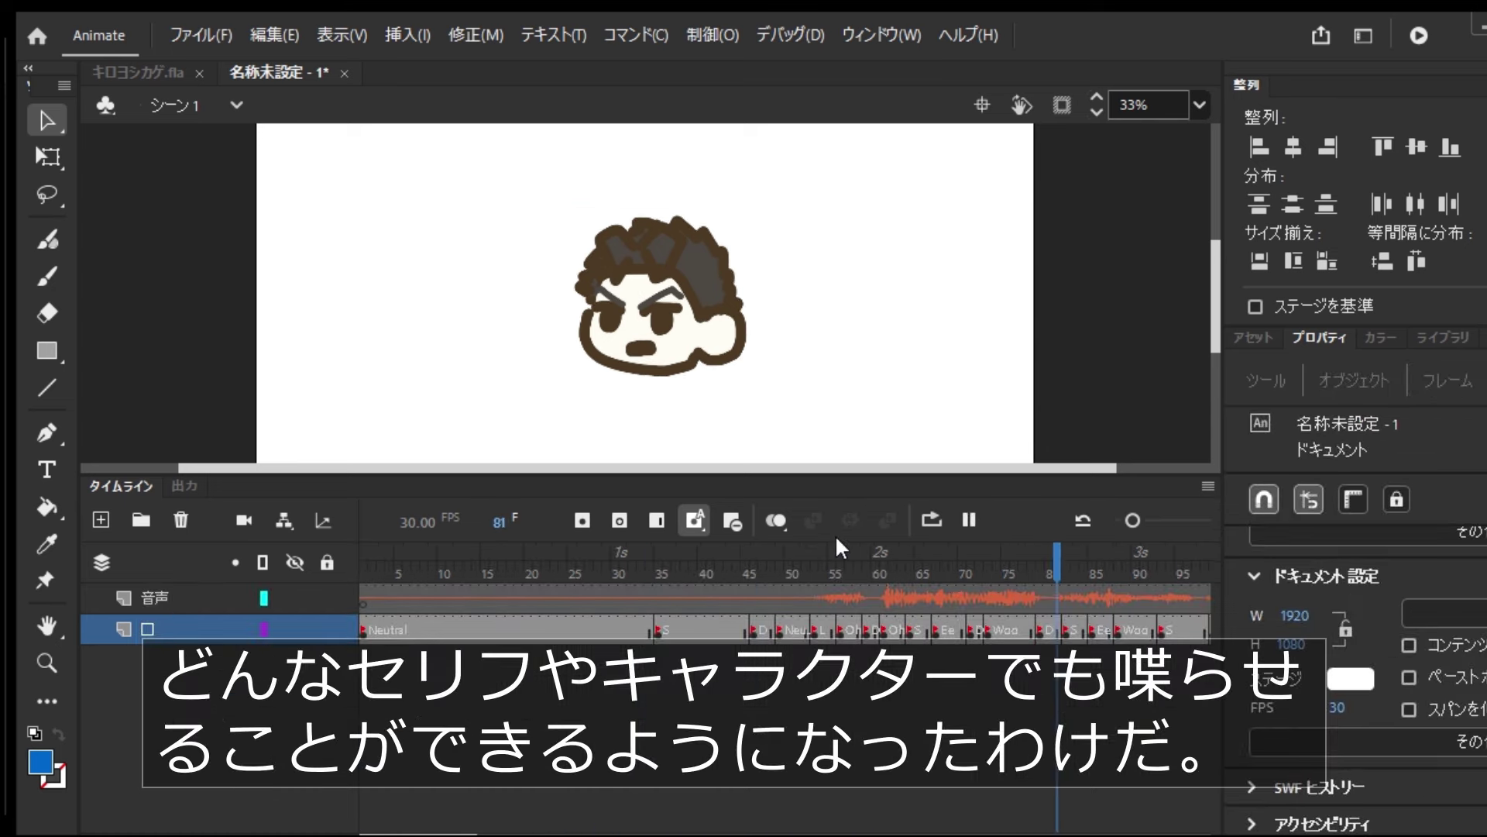
pyautogui.click(960, 519)
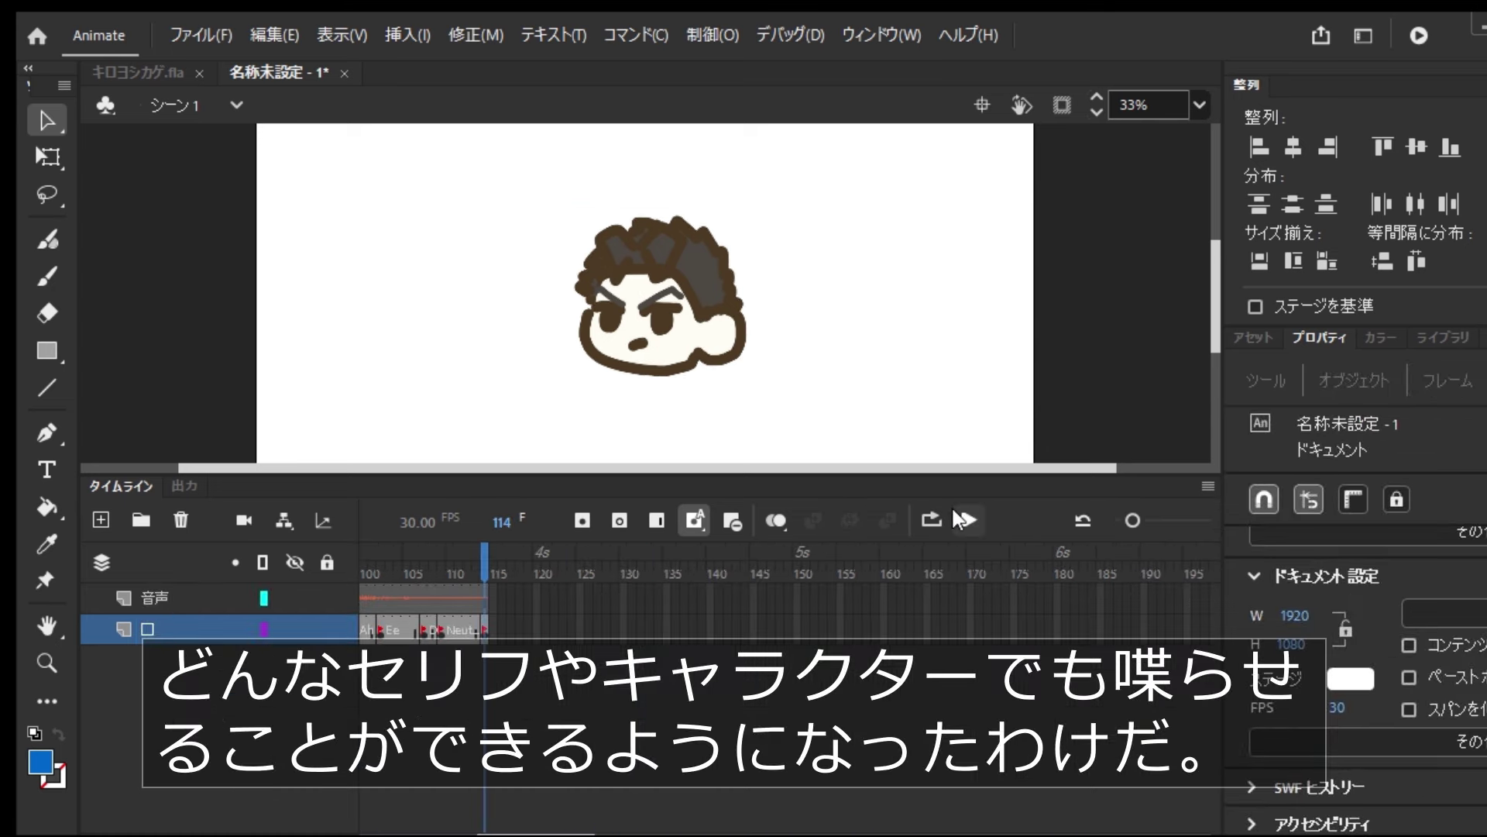